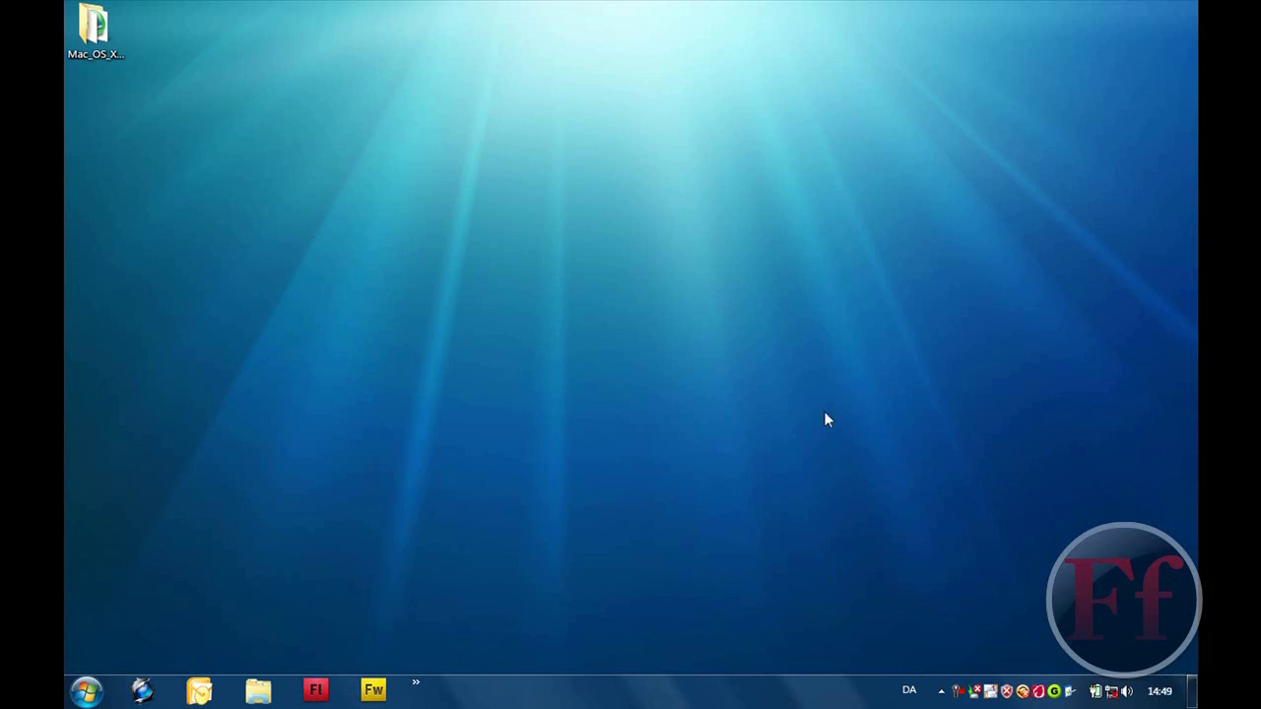
Drag the Mac_OS_X_Cursors folder from the top-left corner to the centre of the desktop
drag(107, 55, 666, 376)
click(762, 546)
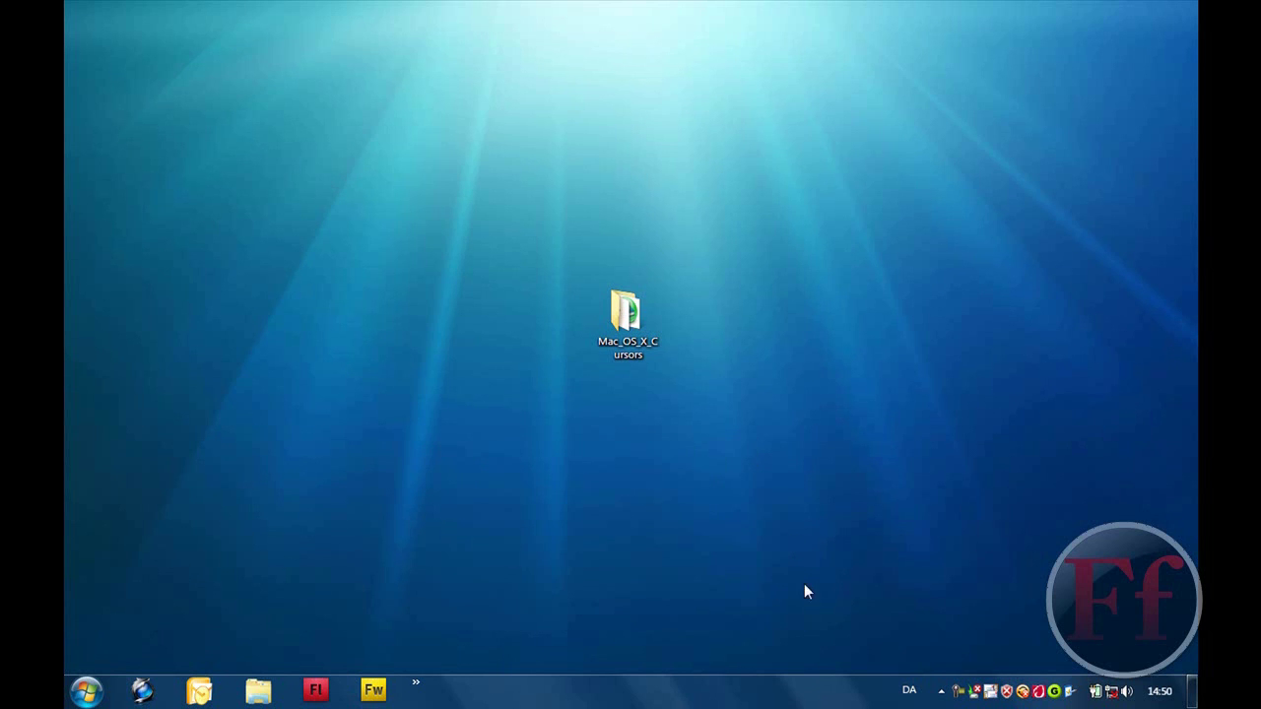
drag(757, 595, 552, 345)
drag(619, 318, 556, 314)
click(674, 379)
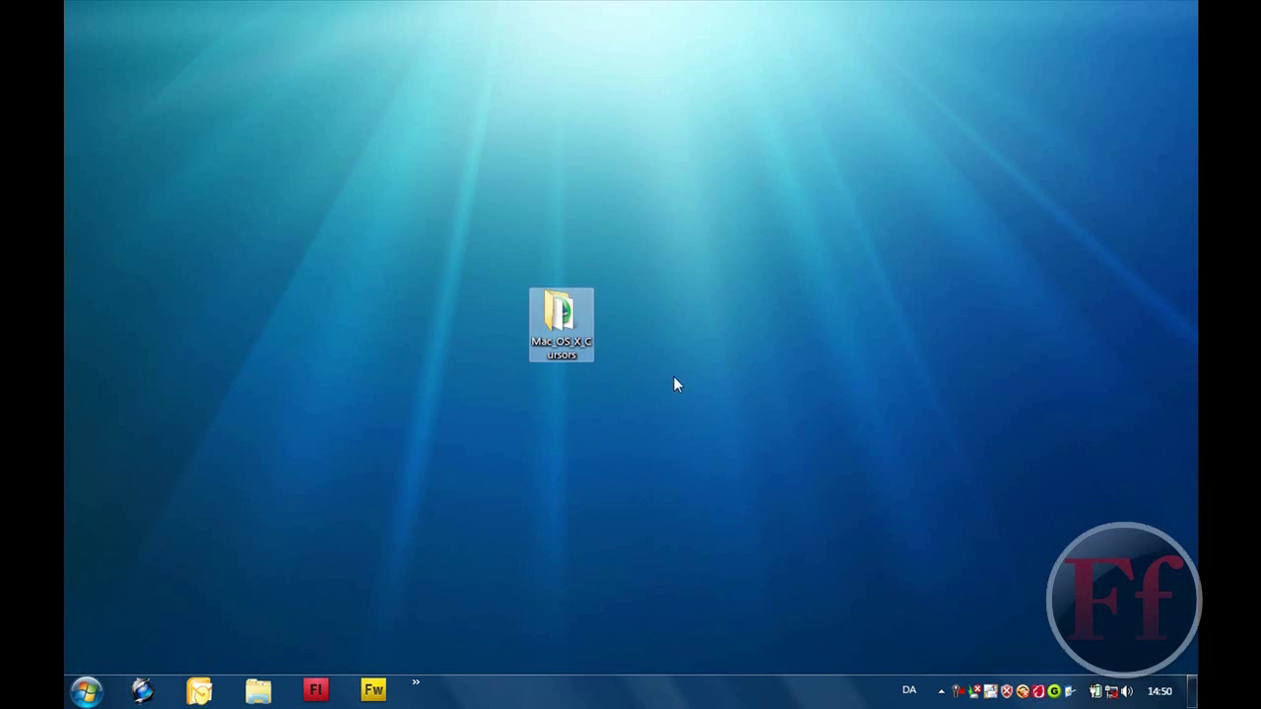
Bring up the desktop's New submenu listing WinRAR archive and WinRAR ZIP archive
right_click(600, 345)
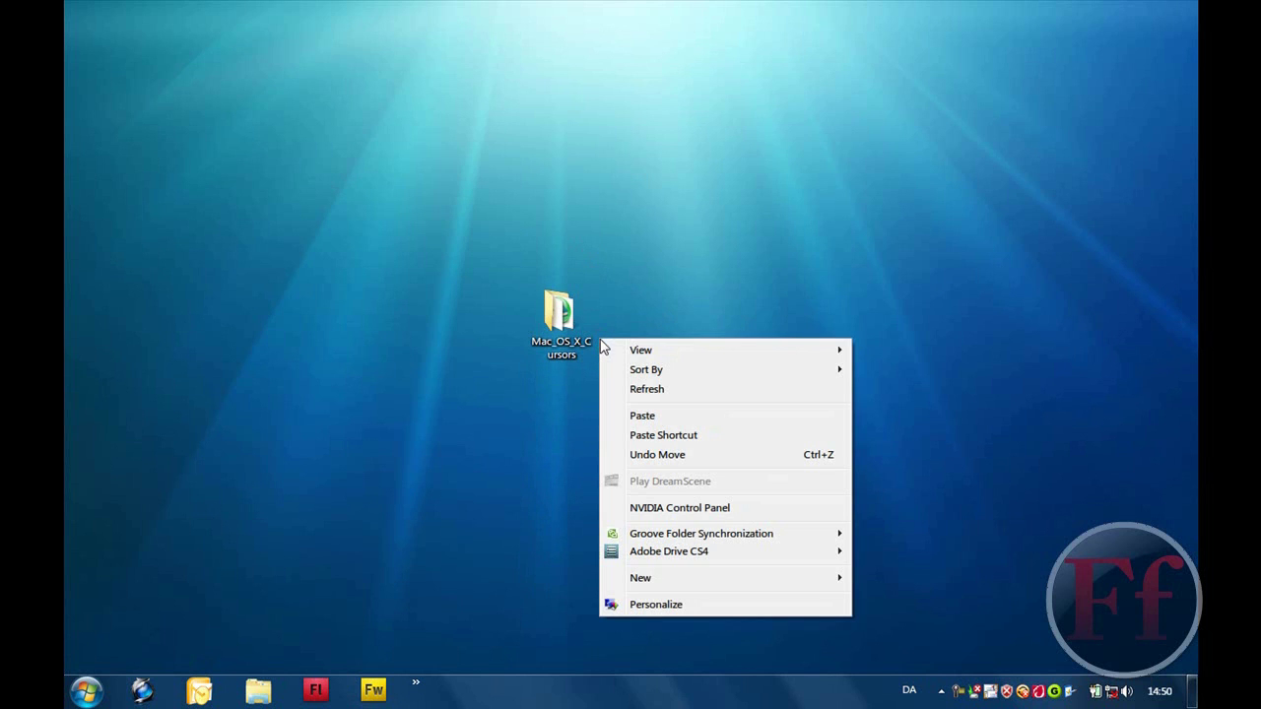
mouse_move(710, 577)
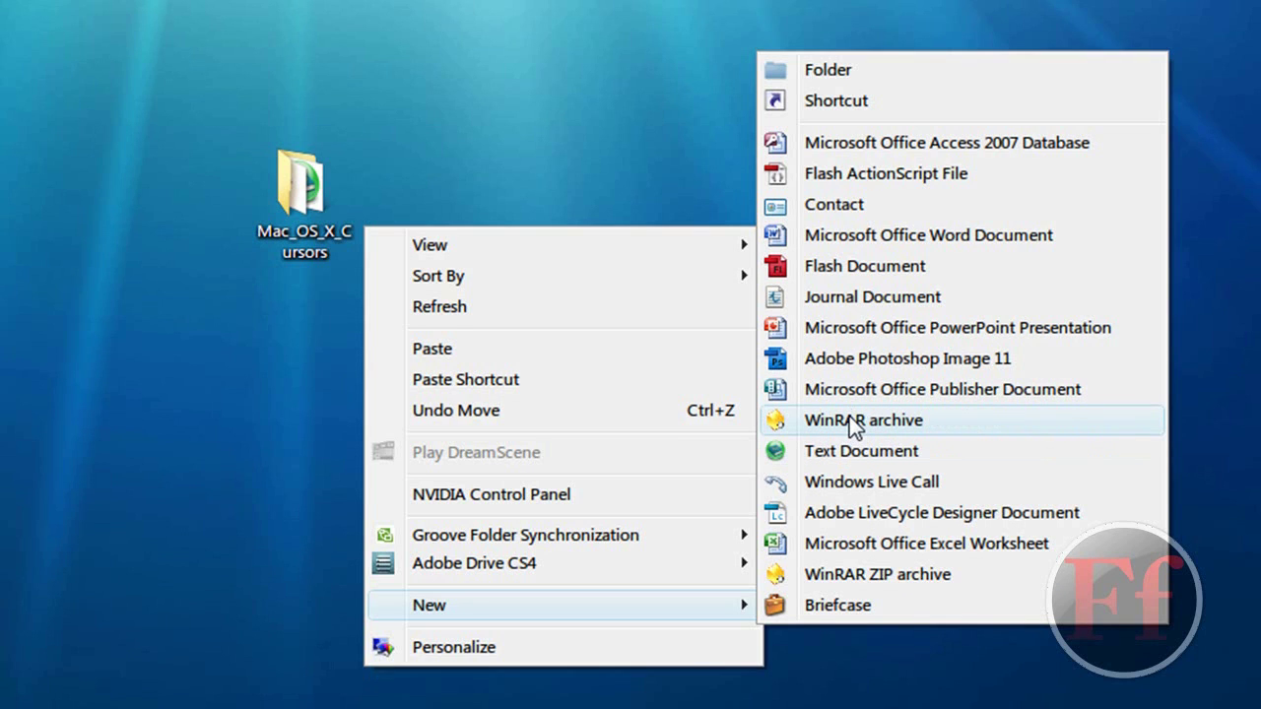
Create a new WinRAR archive named 'Mac OS X Cursor Pack', fixing the 'Xursor' typo
click(849, 417)
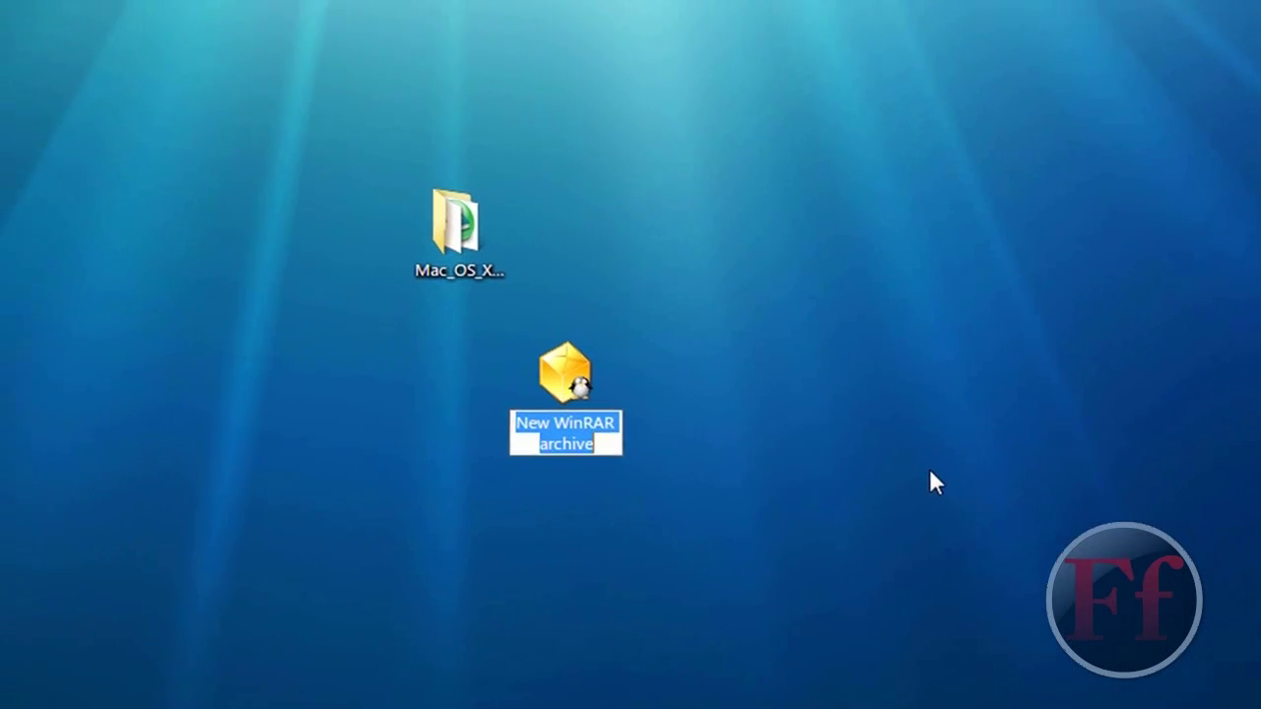
text(Mac )
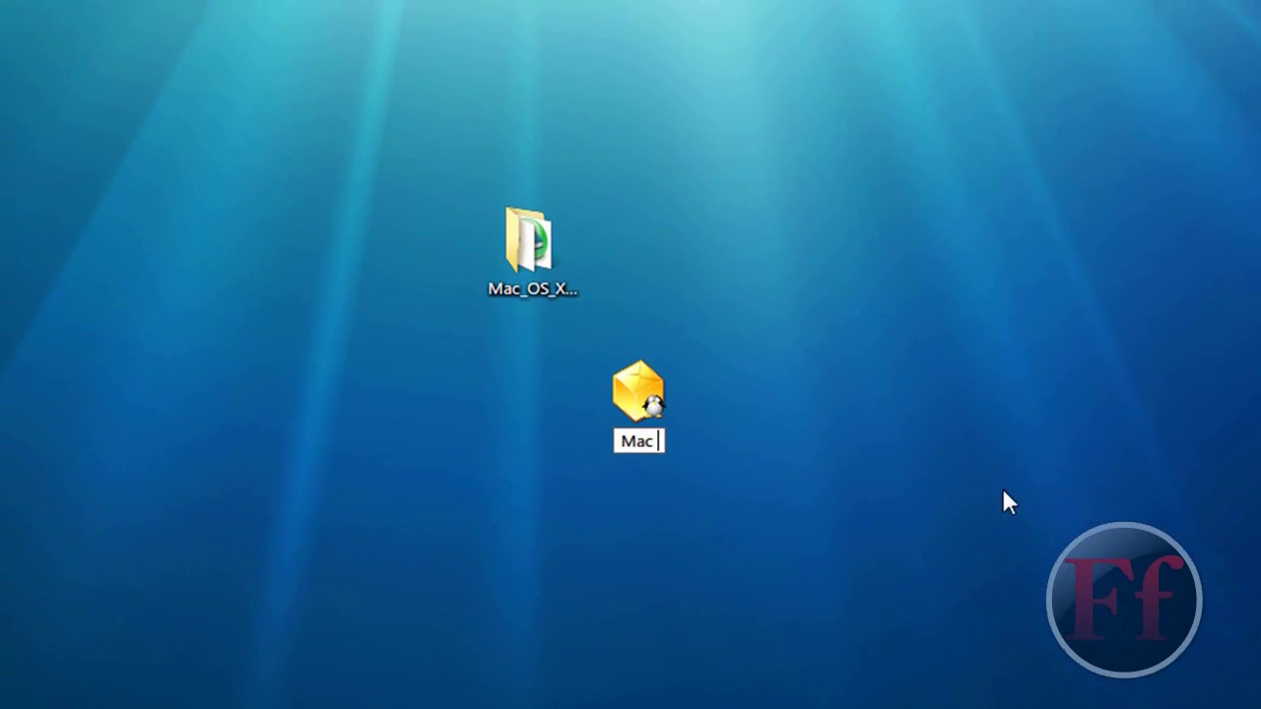
text(OS X X)
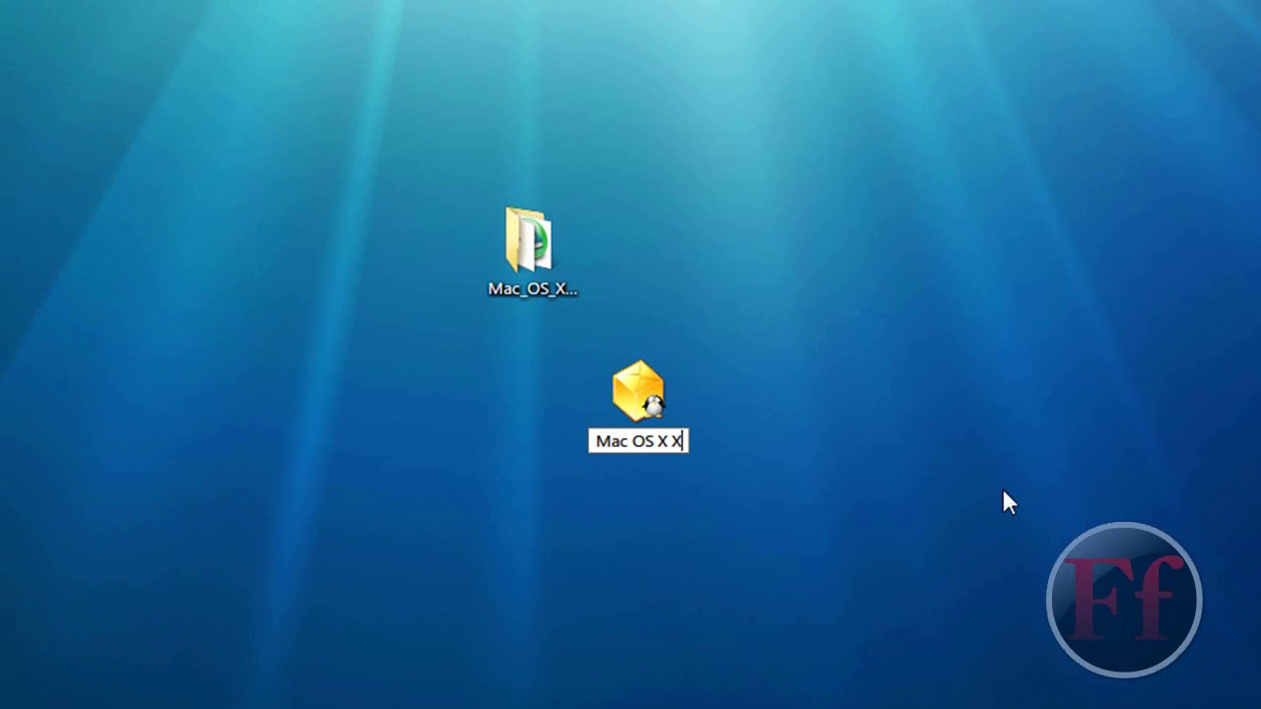
text(urs)
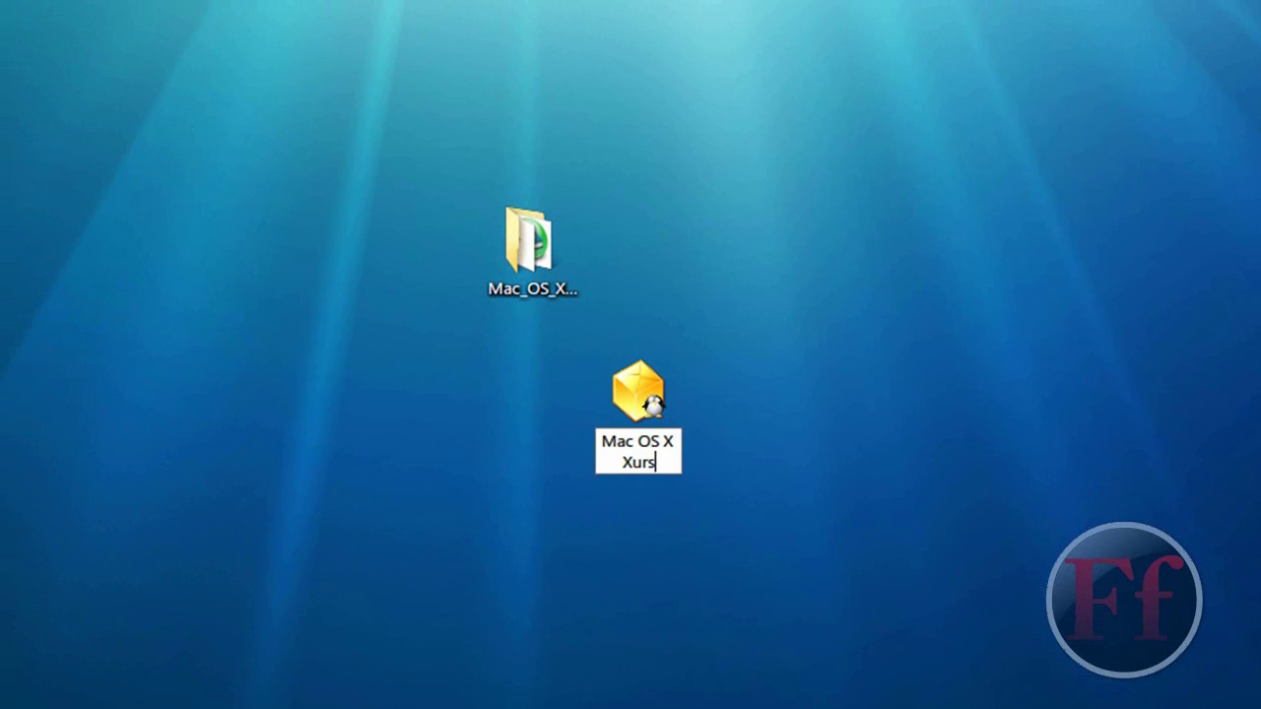
text(or Pack)
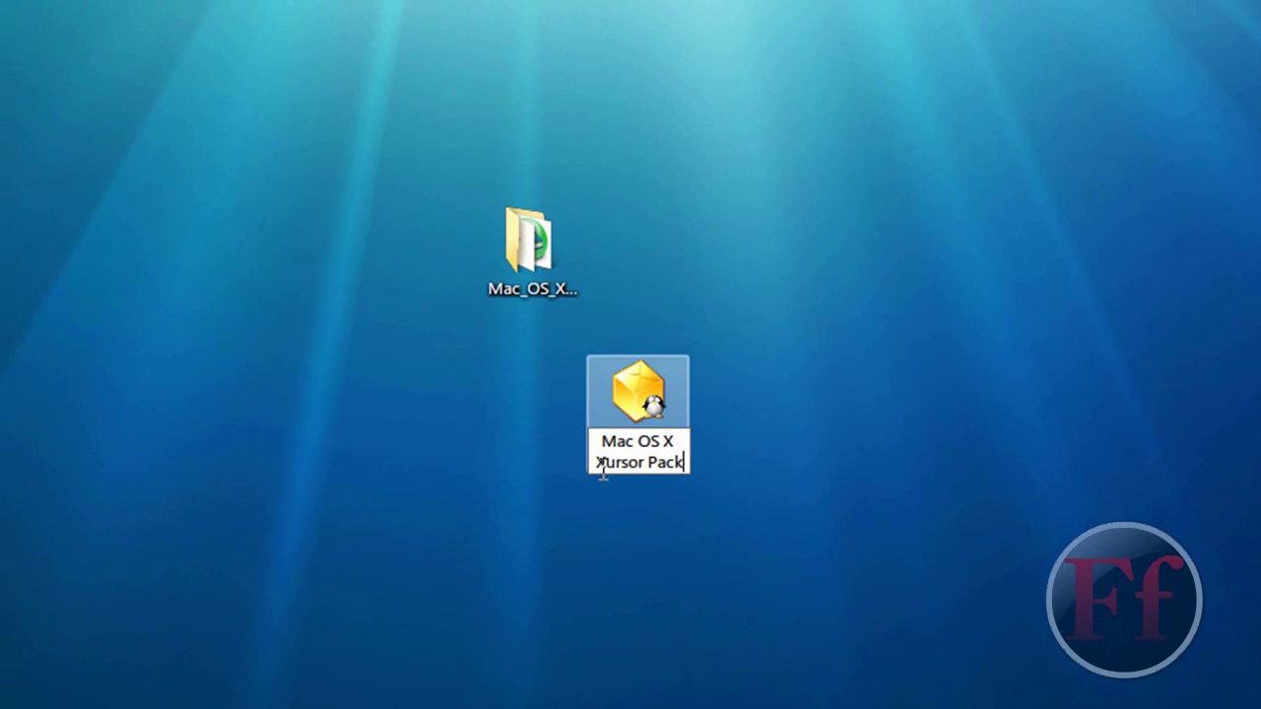
key(Home)
key(Delete)
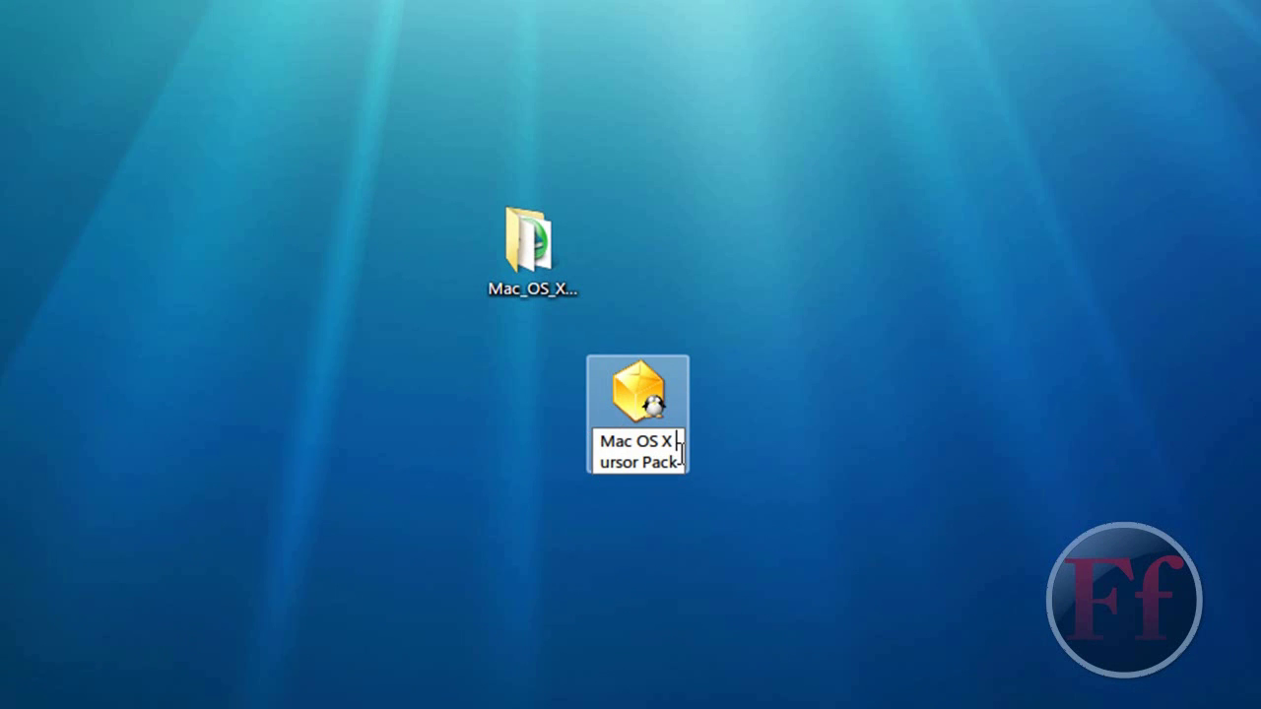
text(C)
key(Return)
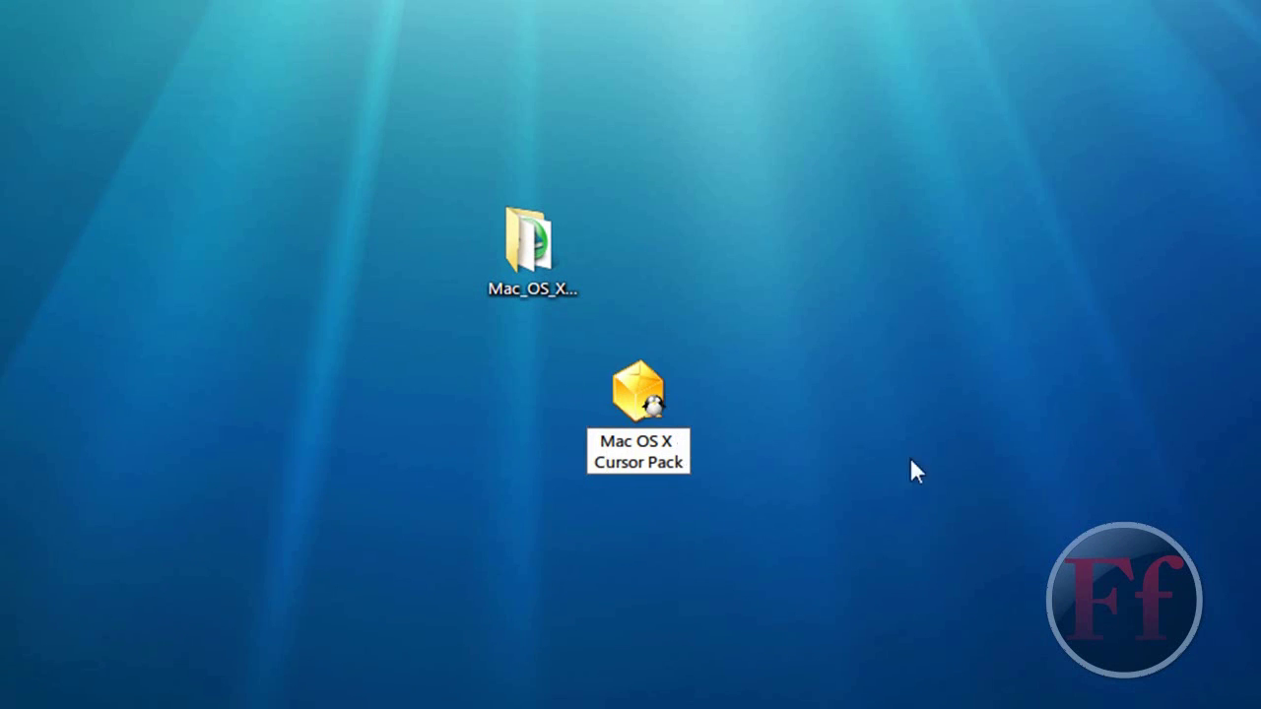
Move the archive icon above the folder and drag Mac_OS_X_Cursors into the archive
drag(640, 394, 636, 46)
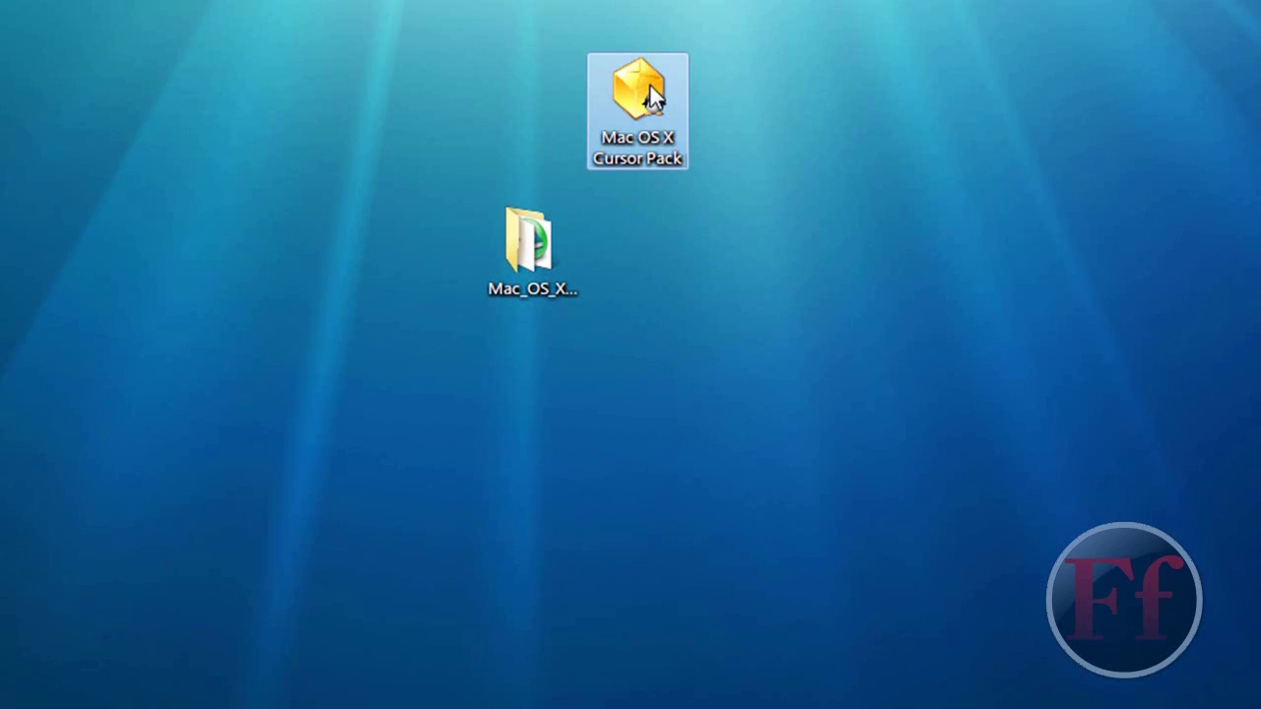
double_click(639, 81)
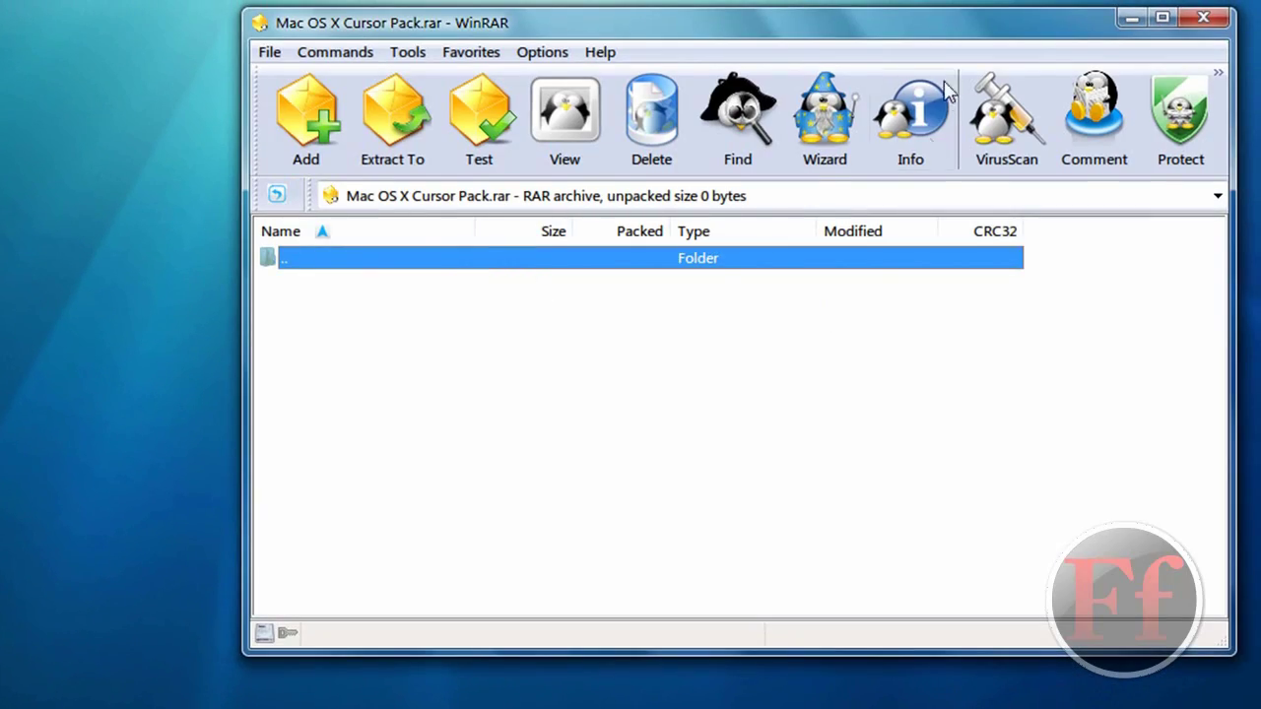
click(1207, 14)
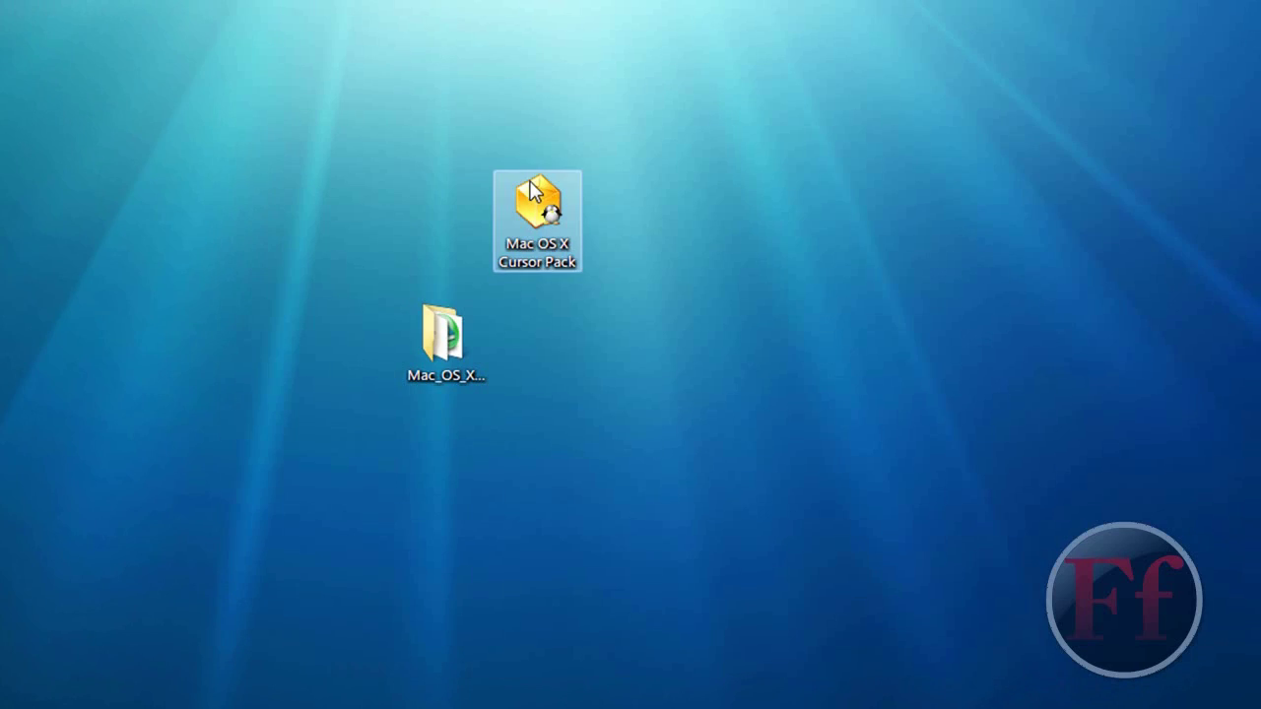
click(425, 338)
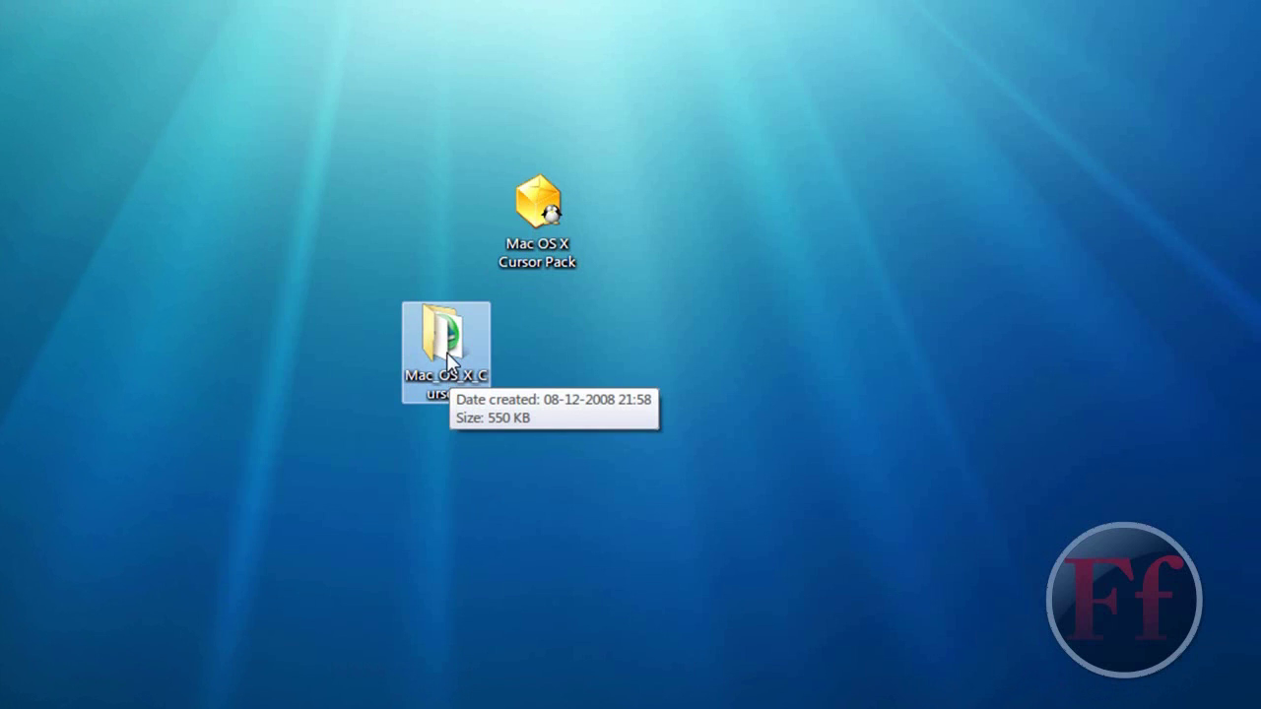
drag(448, 357, 519, 221)
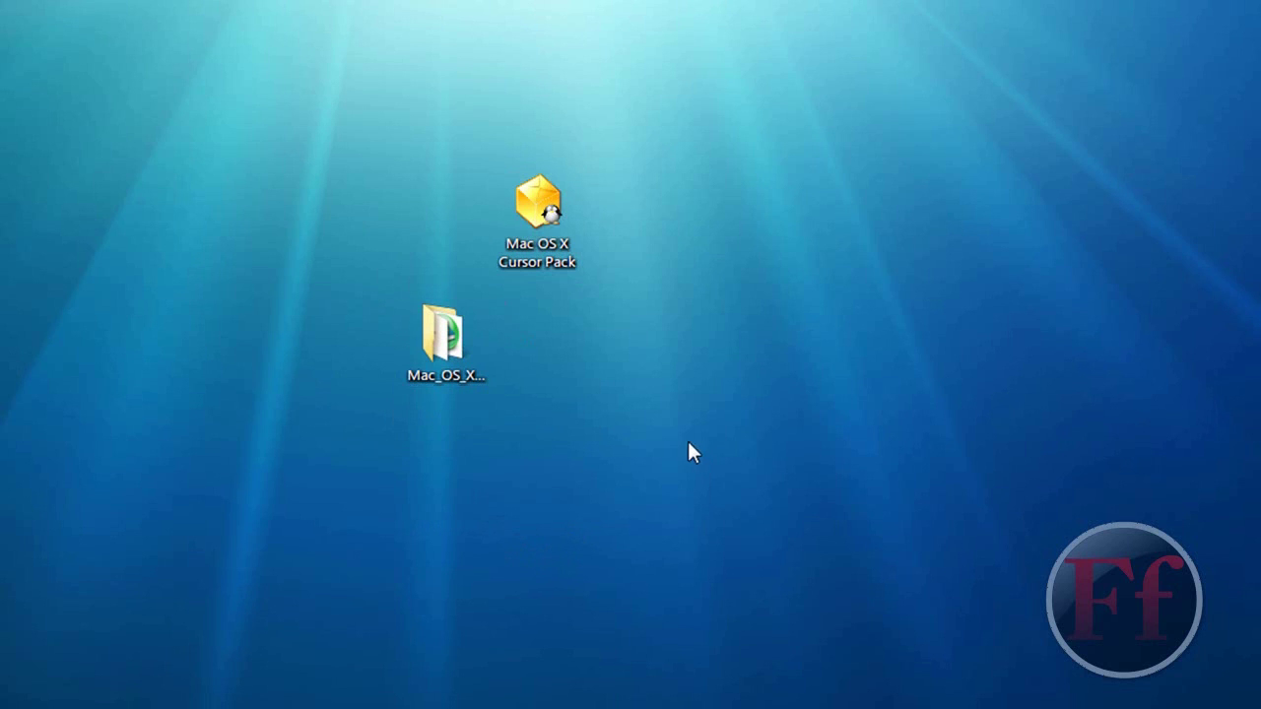
Delete the original Mac_OS_X_Cursors folder from the desktop
drag(686, 438, 433, 375)
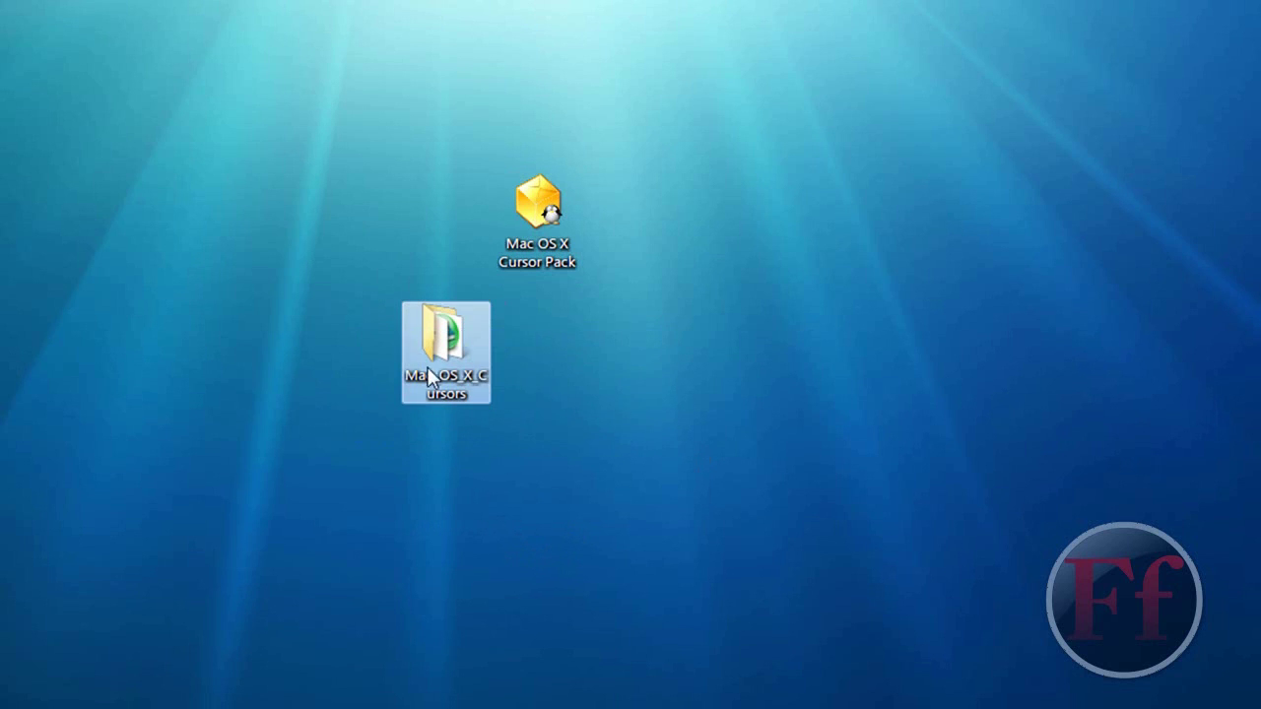
click(600, 378)
key(Delete)
key(Return)
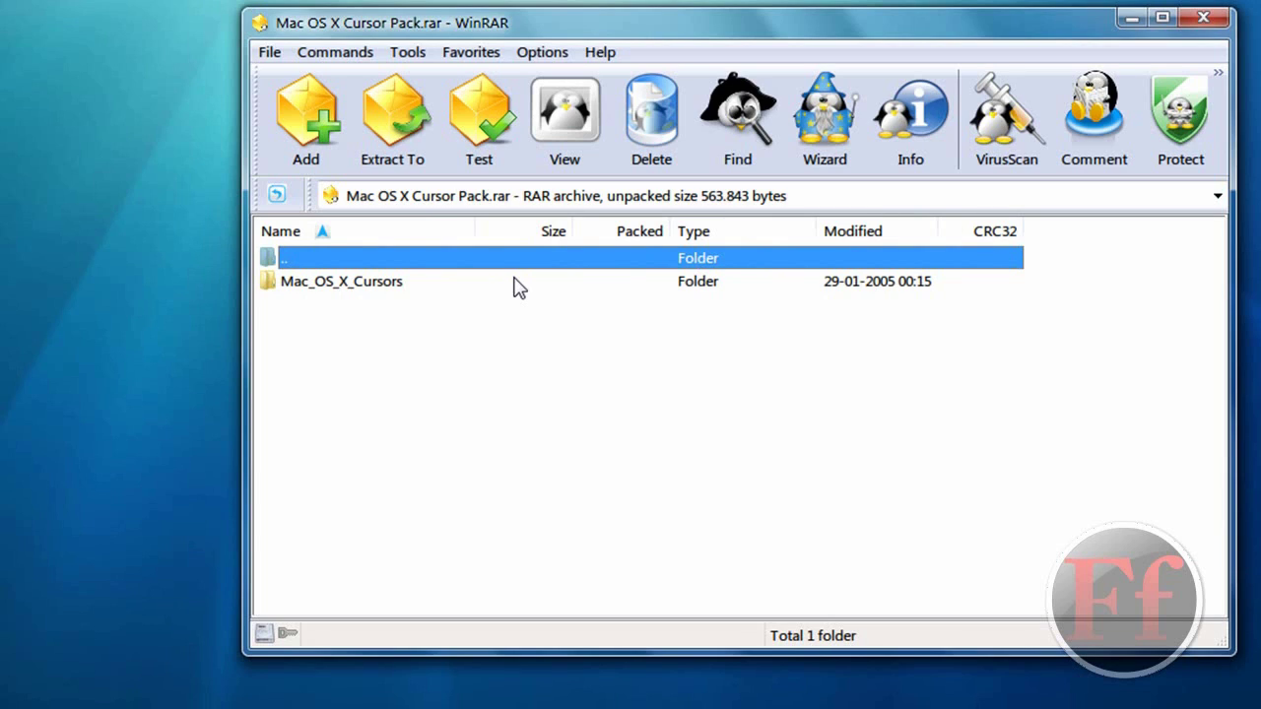
Reposition the WinRAR window and open the Mac_OS_X_Cursors folder inside the archive
click(331, 287)
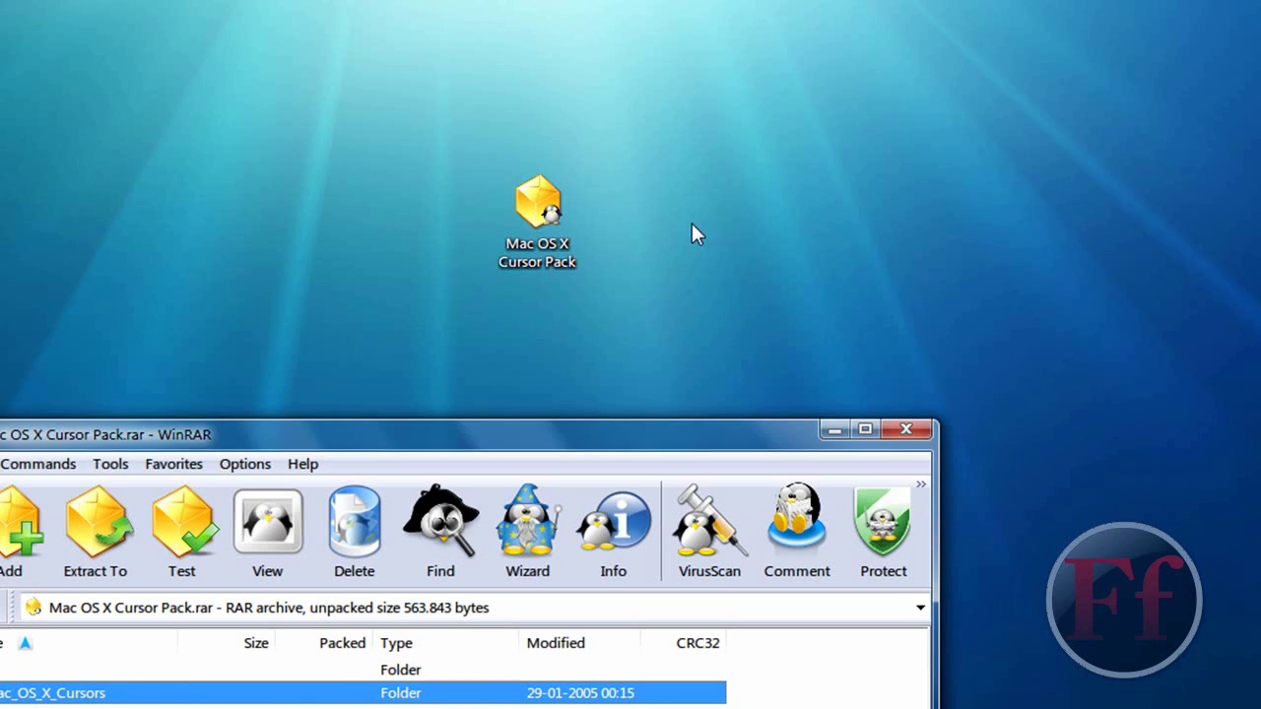
click(694, 238)
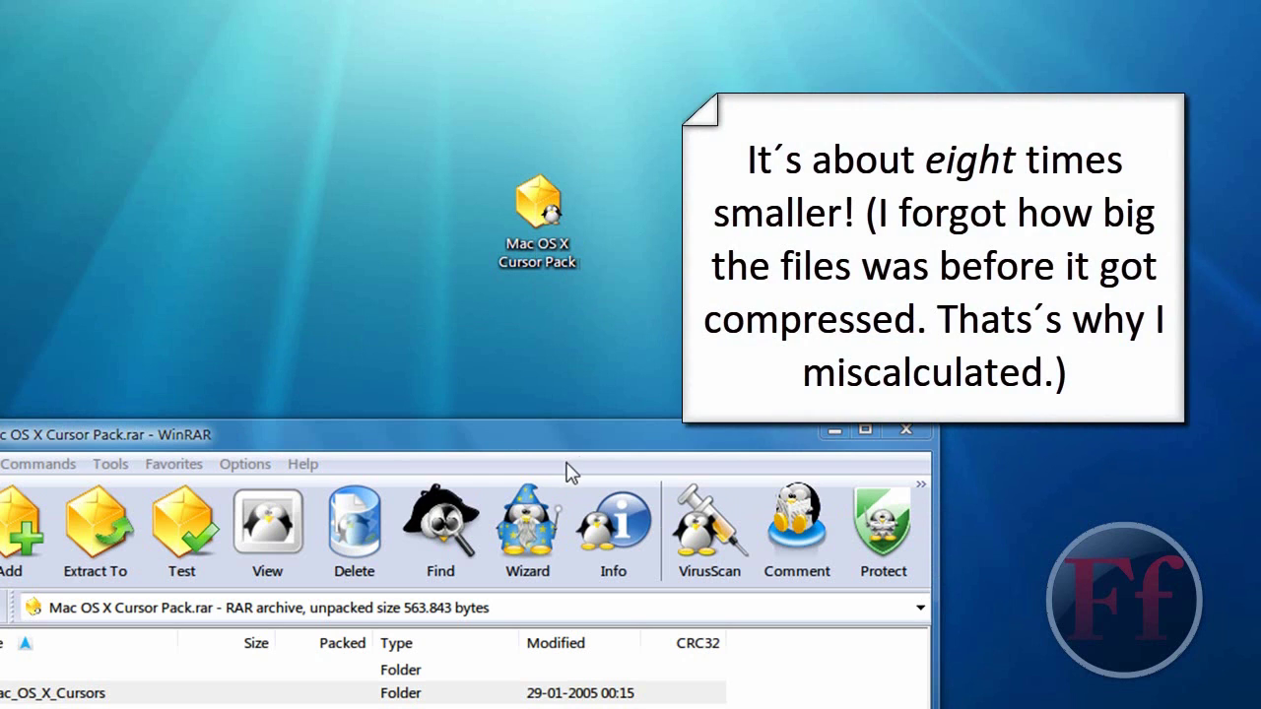
drag(554, 463, 839, 63)
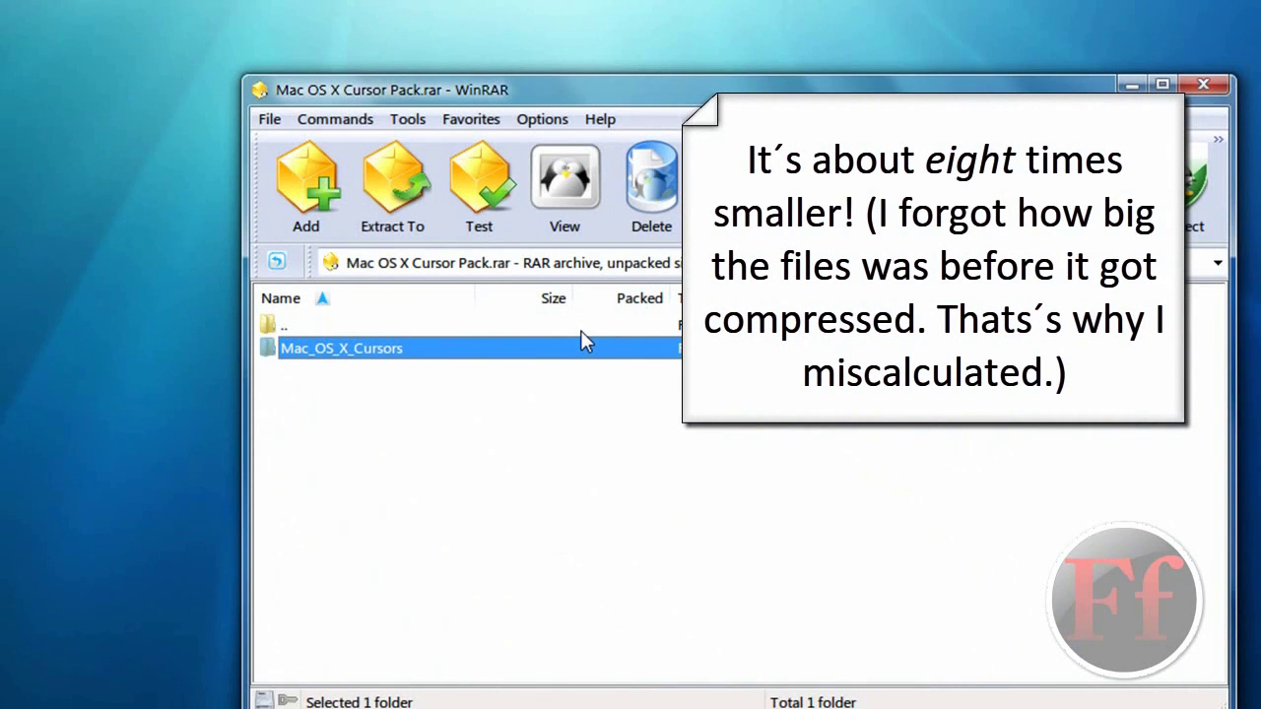
double_click(582, 362)
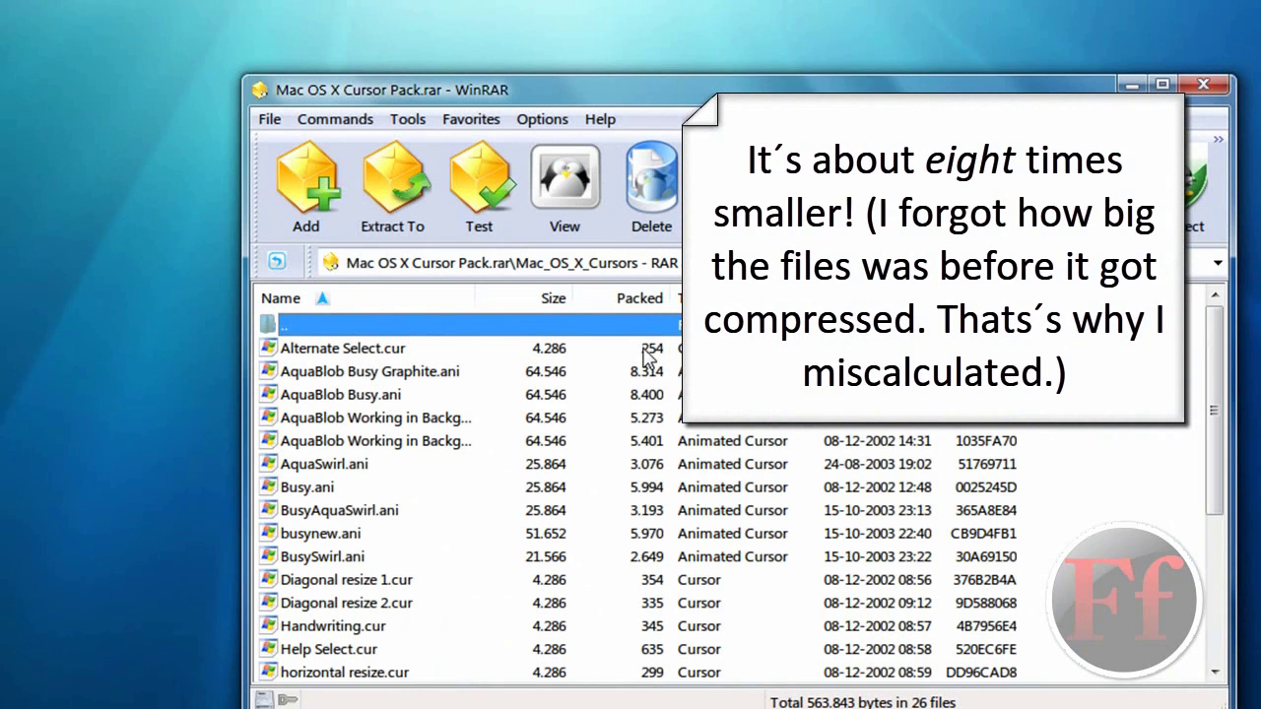
drag(1210, 419, 1224, 603)
Return to the archive's top level and drag Mac_OS_X_Cursors onto the desktop to extract it
key(Home)
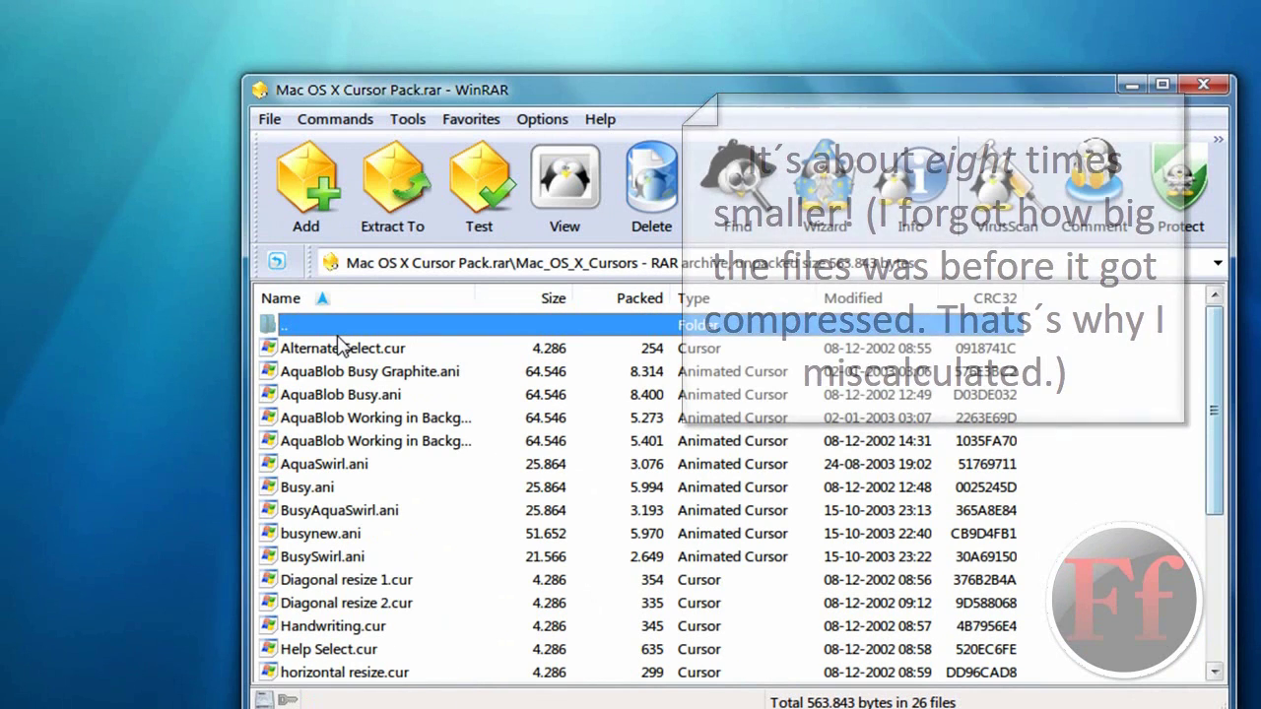
double_click(400, 324)
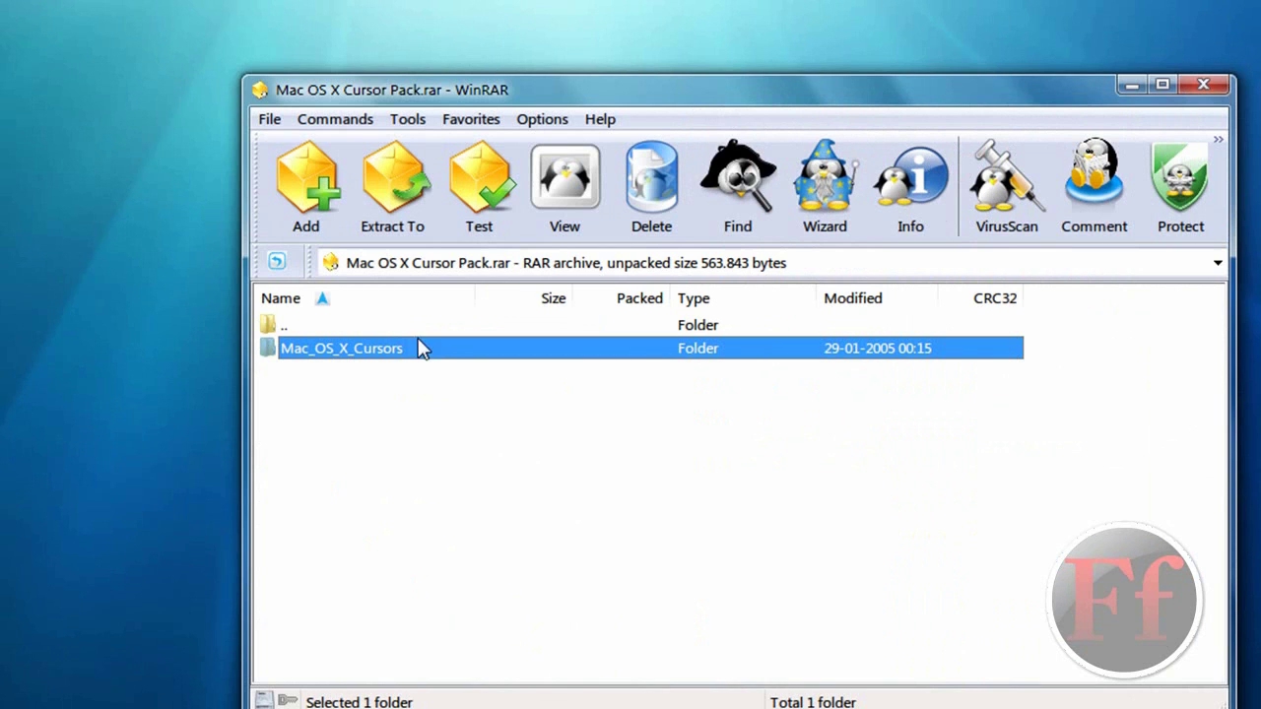
drag(999, 105, 1050, 80)
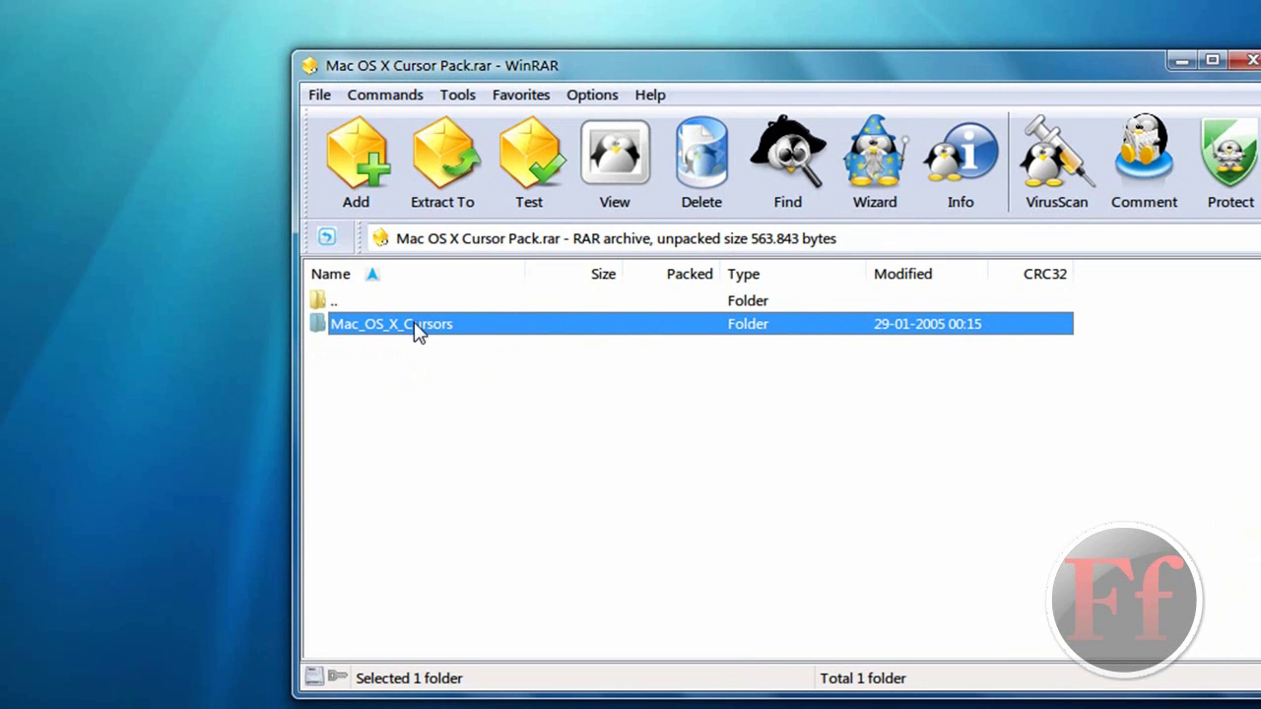
drag(158, 108, 95, 279)
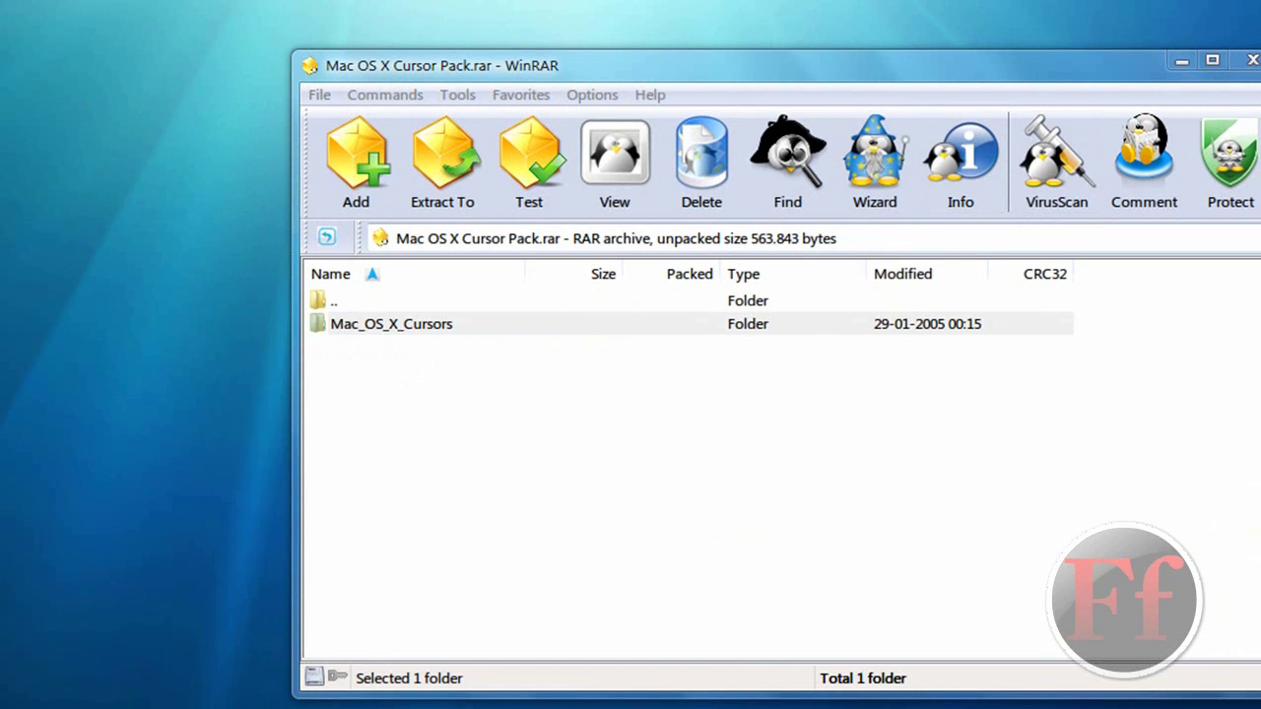
Close WinRAR, delete the extracted cursors folder, then reopen the archive and select Mac_OS_X_Cursors
click(1251, 61)
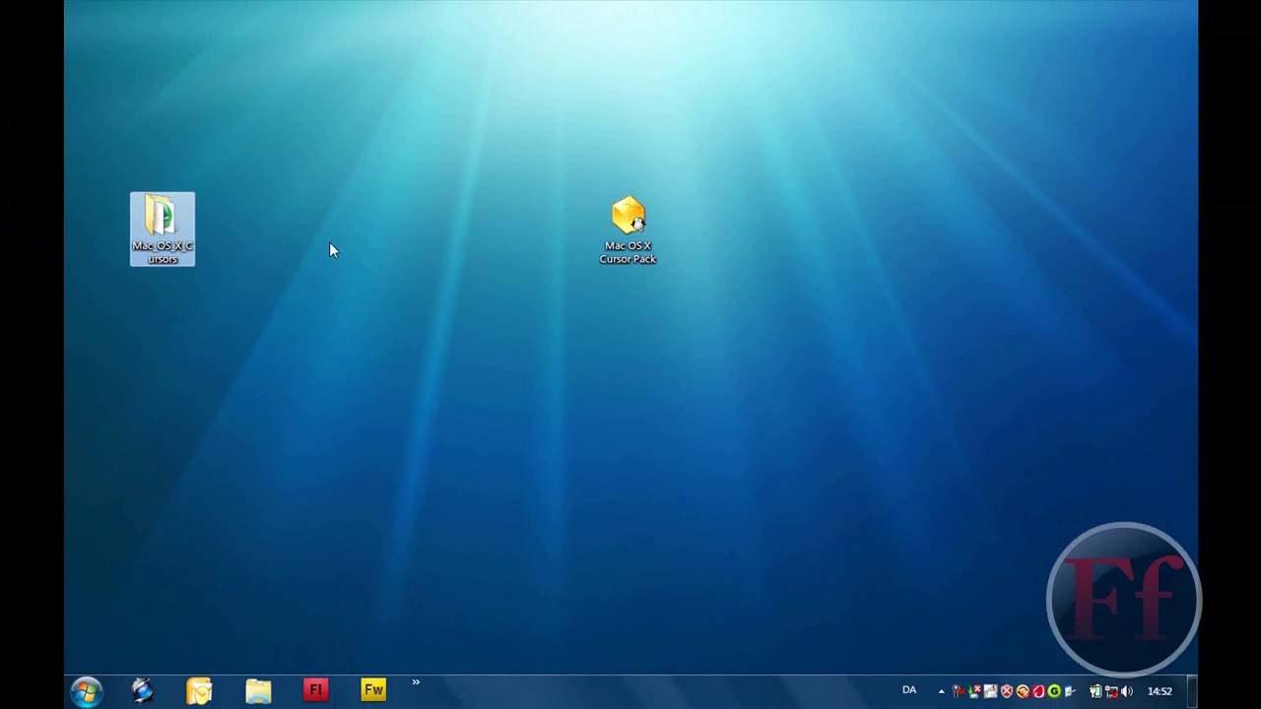
key(Delete)
key(Return)
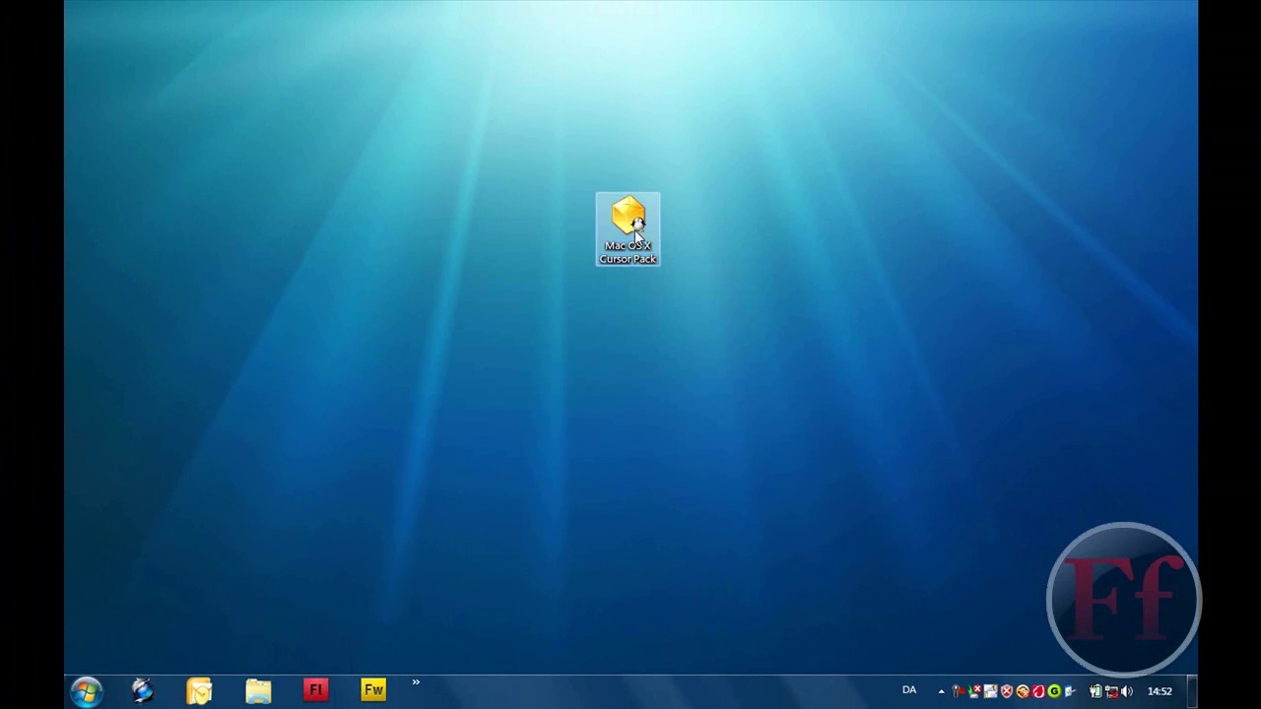
double_click(637, 233)
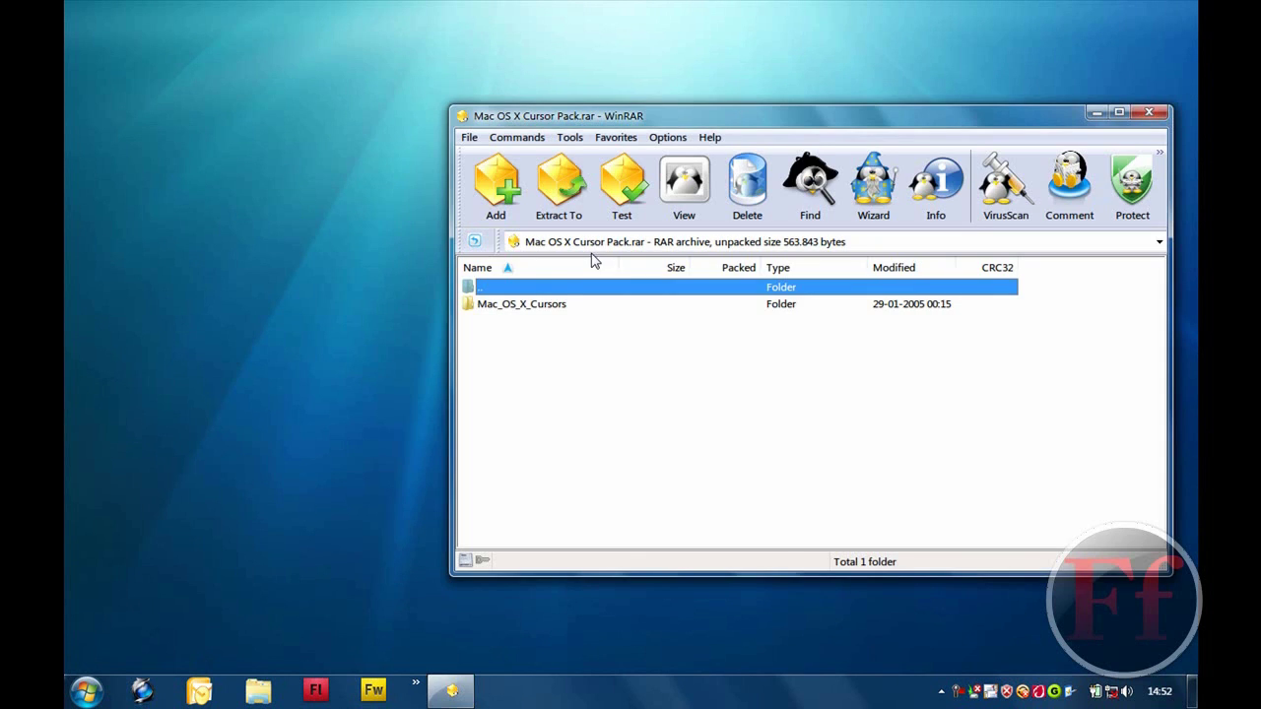
click(522, 303)
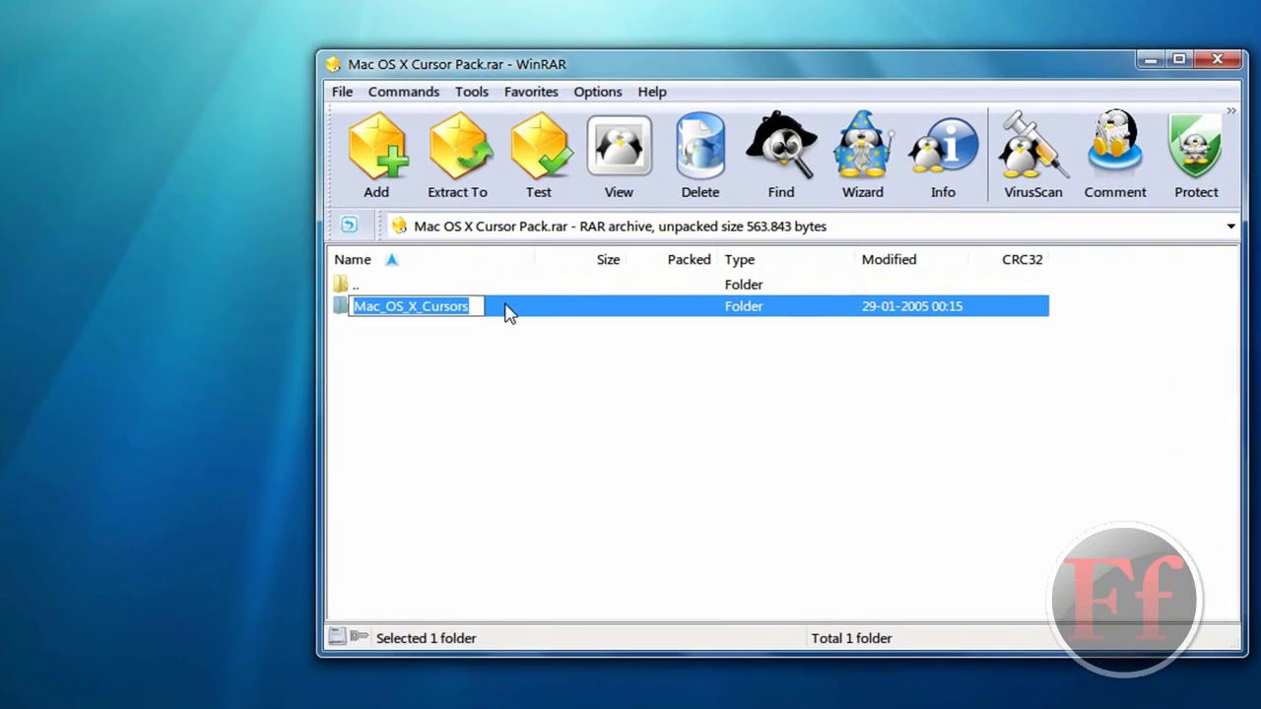
Extract the archive's cursors folder with Extract To, choosing Desktop as the destination
click(479, 192)
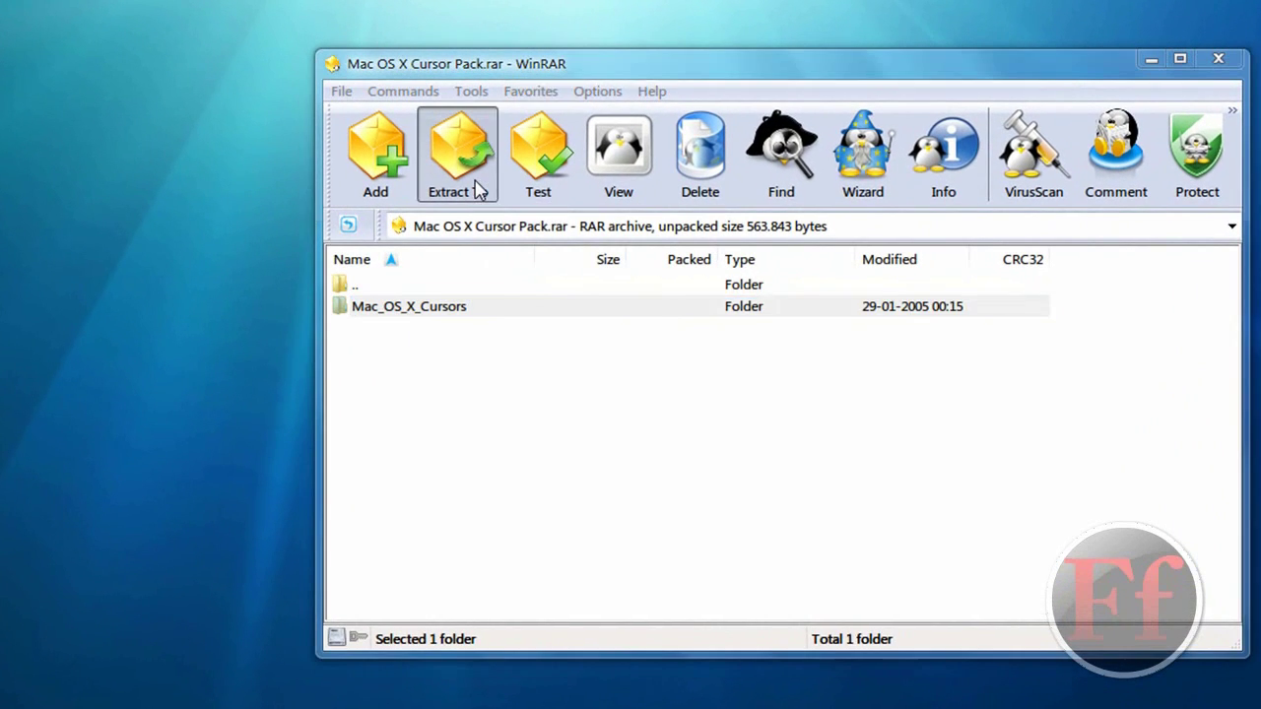
click(835, 232)
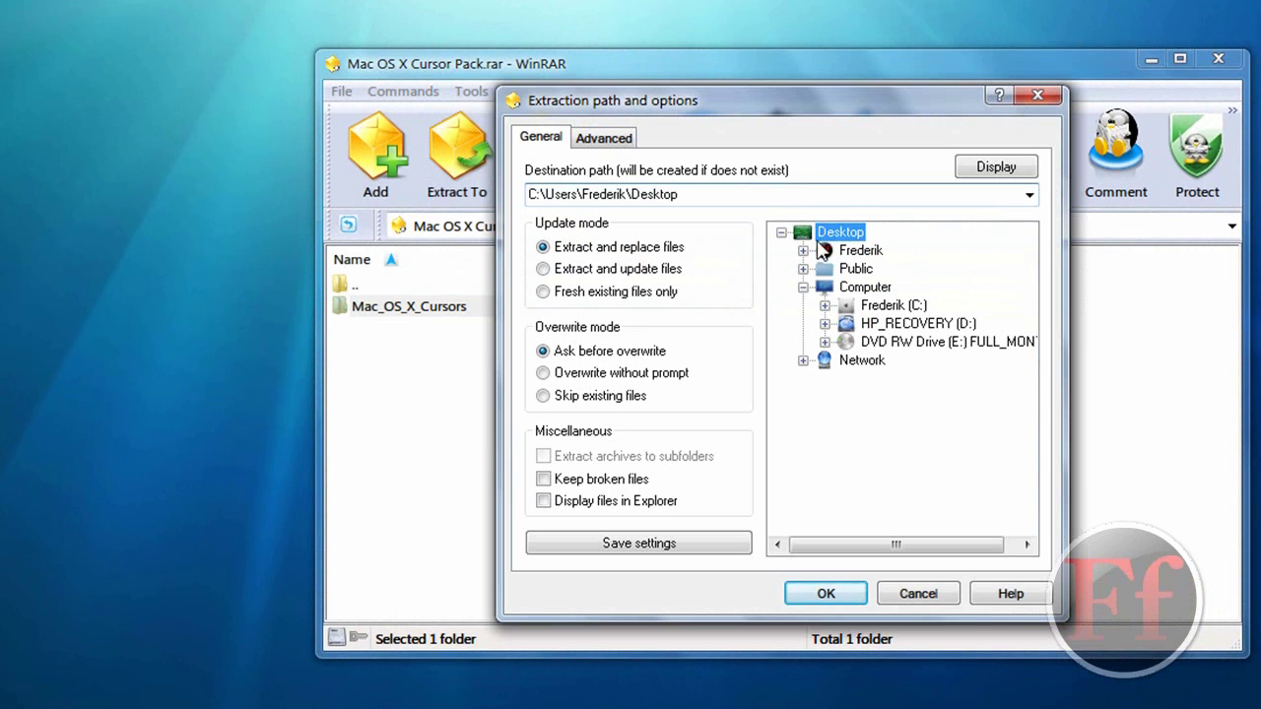
click(826, 593)
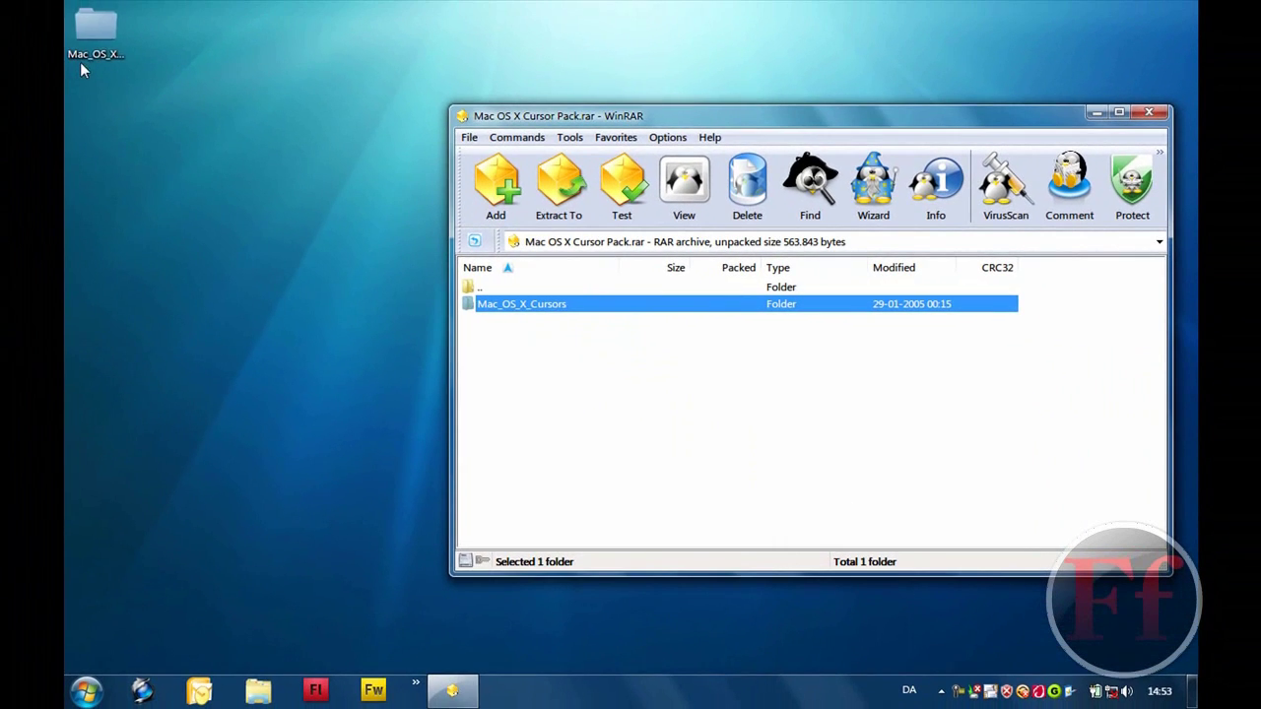
Delete the newly extracted folder from the desktop
click(99, 45)
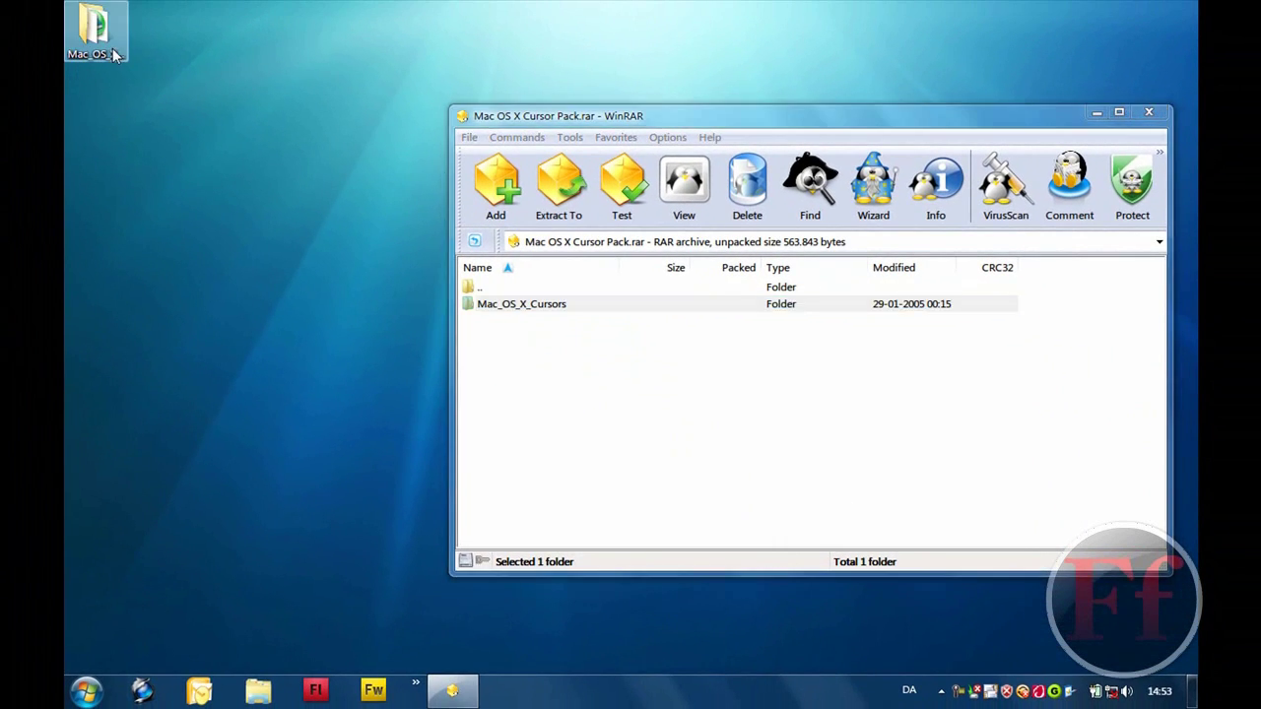
key(Delete)
key(Return)
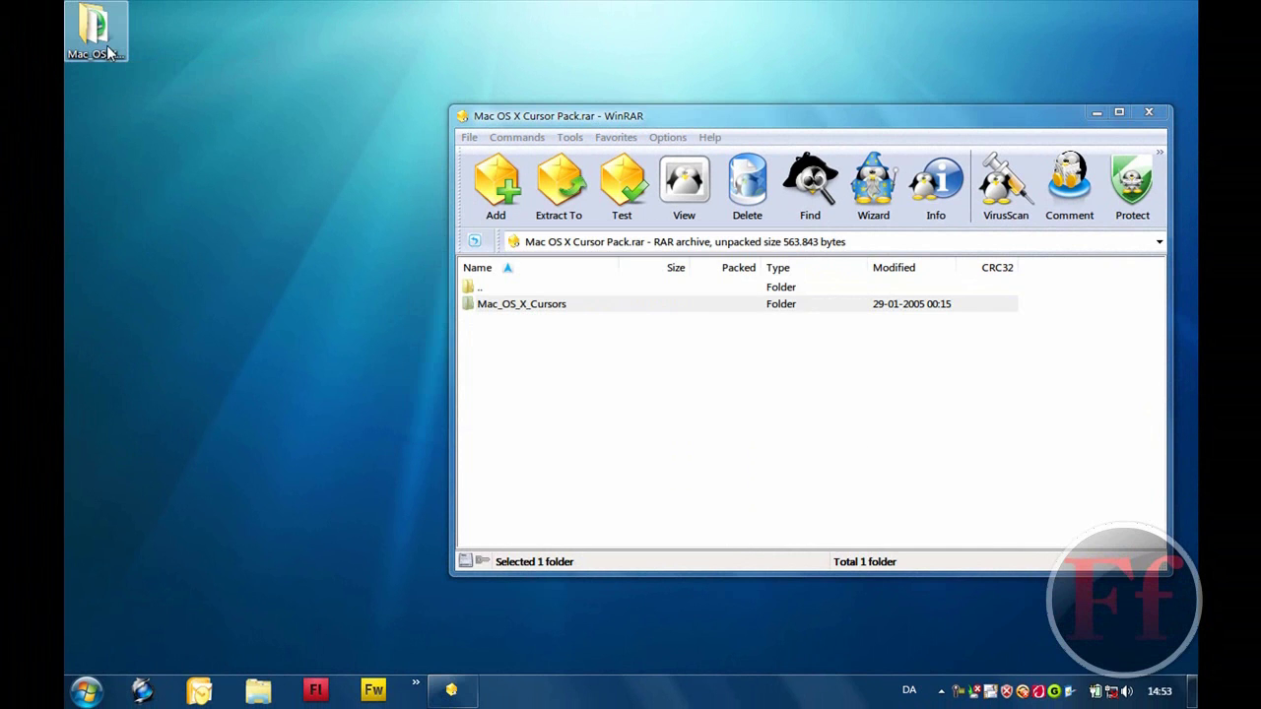
Close the WinRAR window and open Documents from the personal folders stack
click(1161, 125)
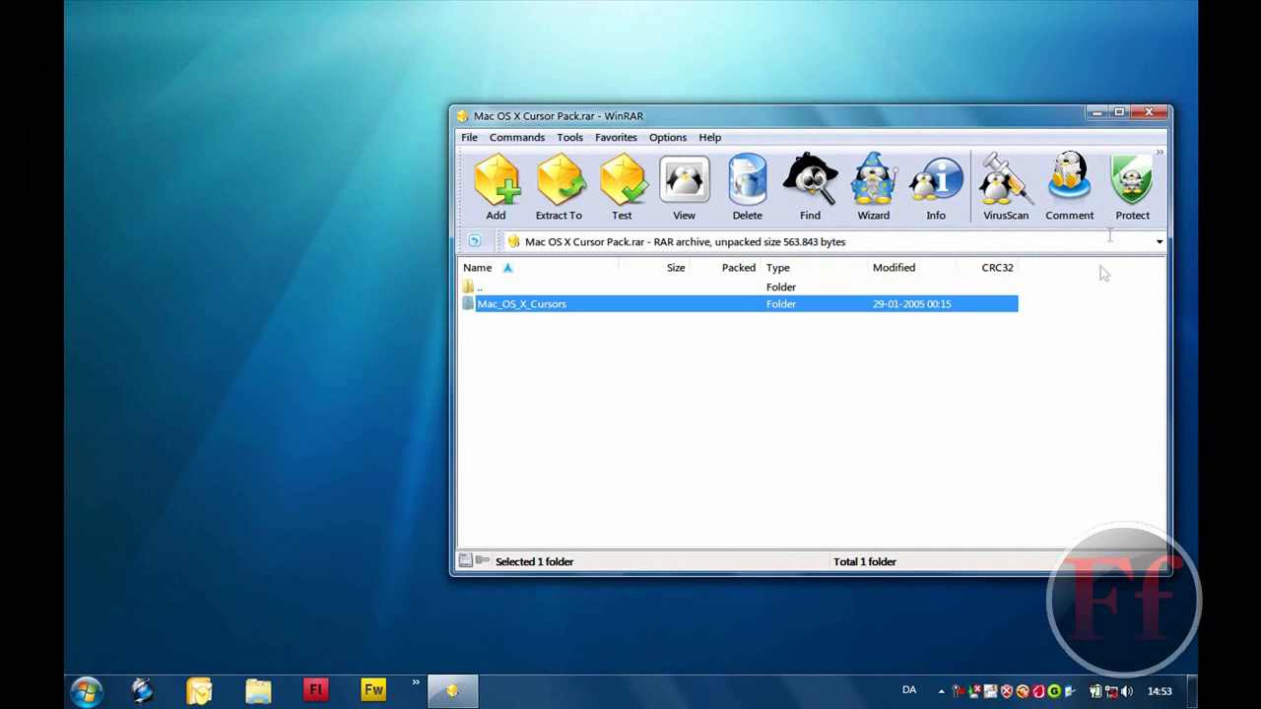
click(1149, 113)
mouse_move(63, 435)
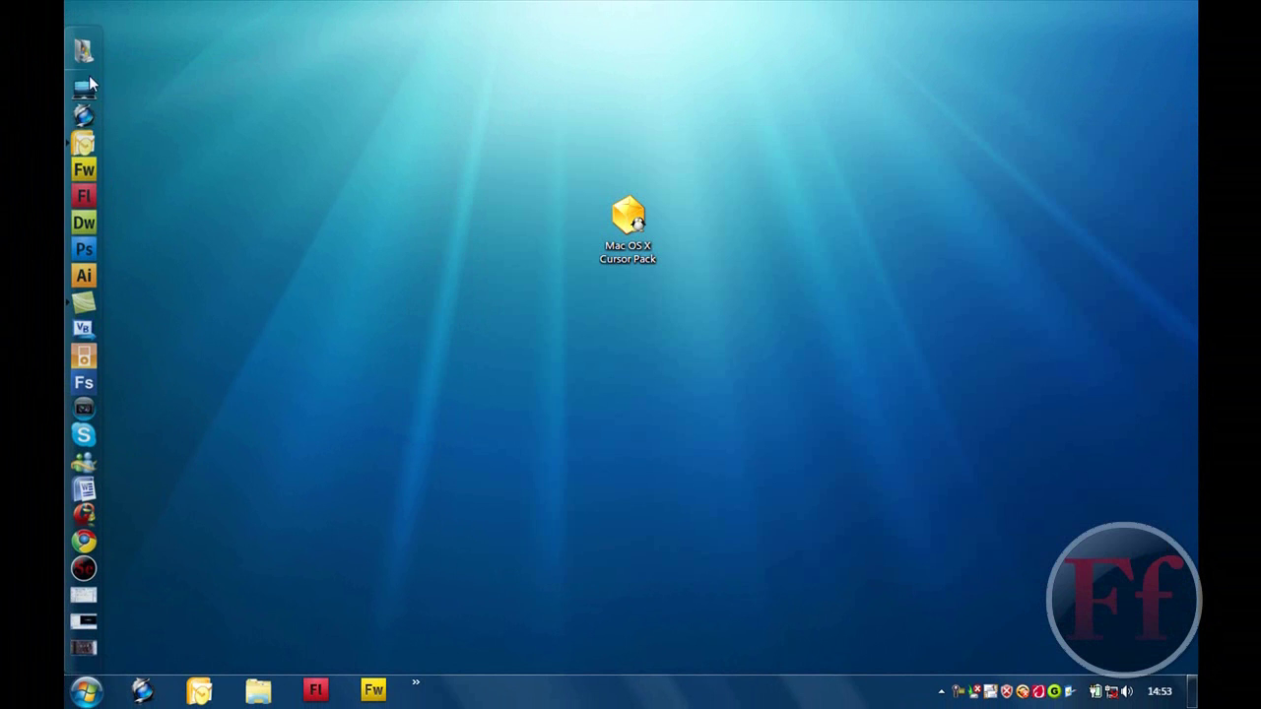
click(89, 89)
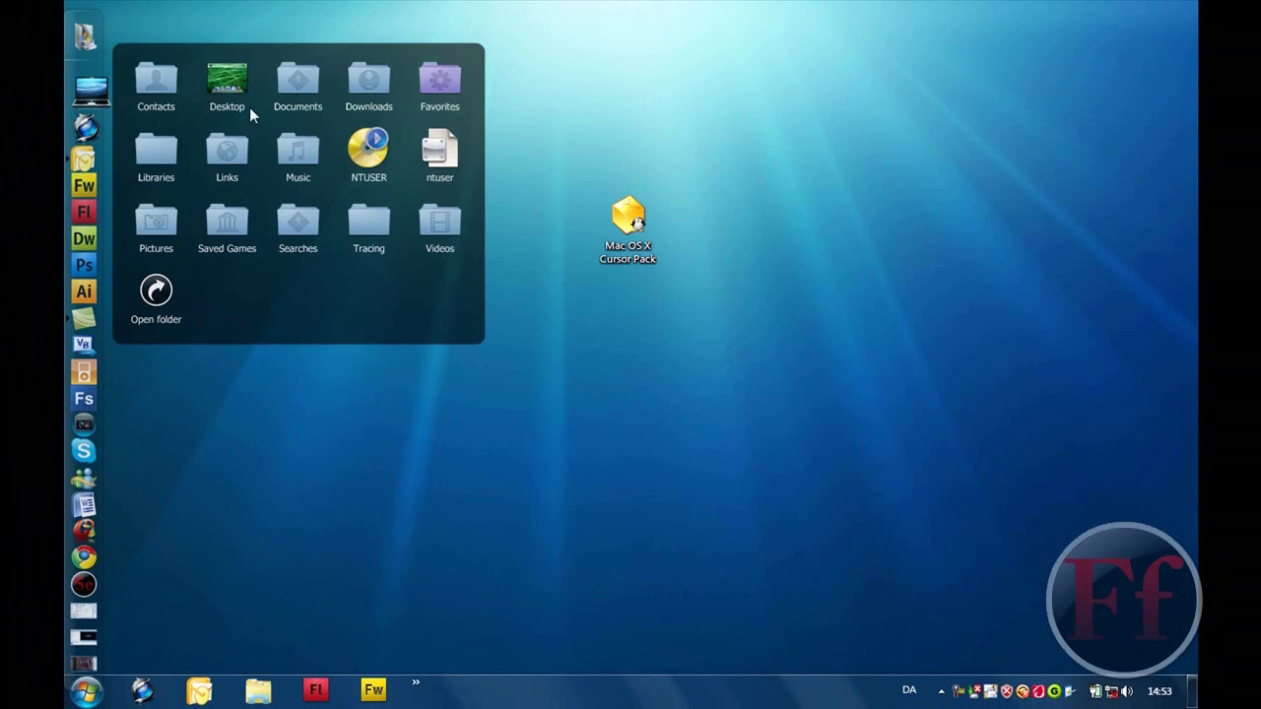
click(246, 108)
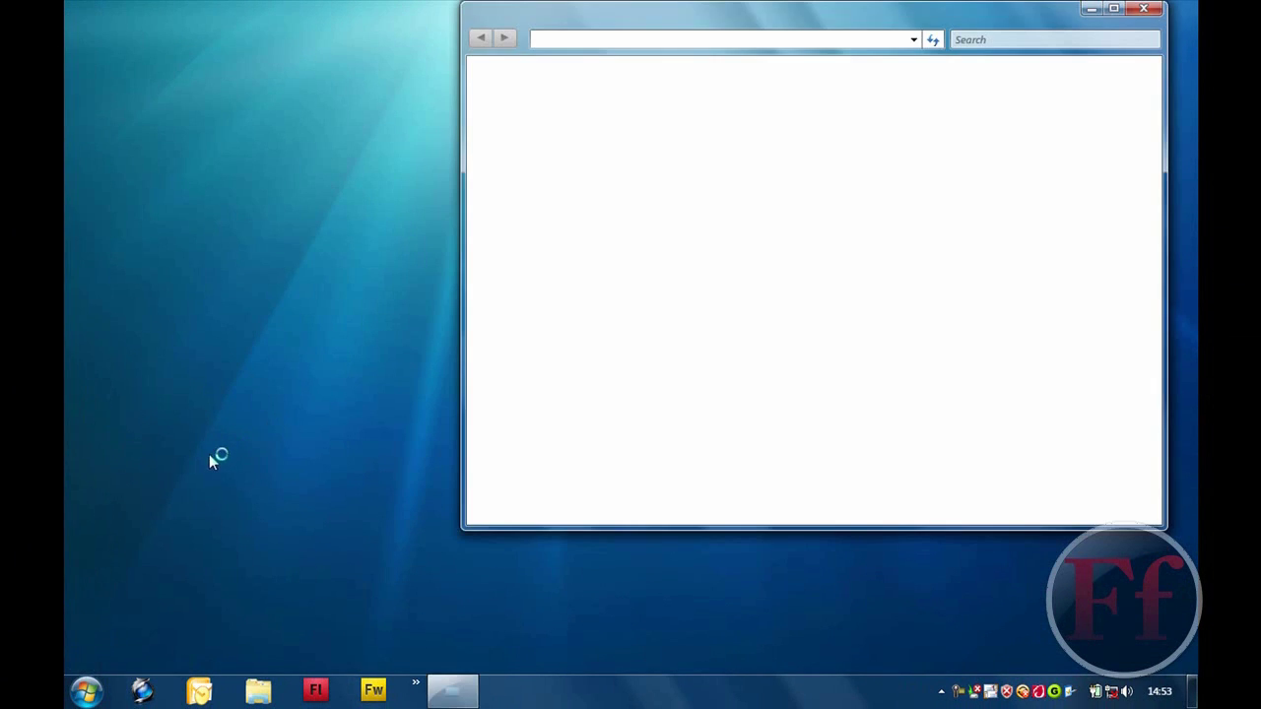
mouse_move(64, 463)
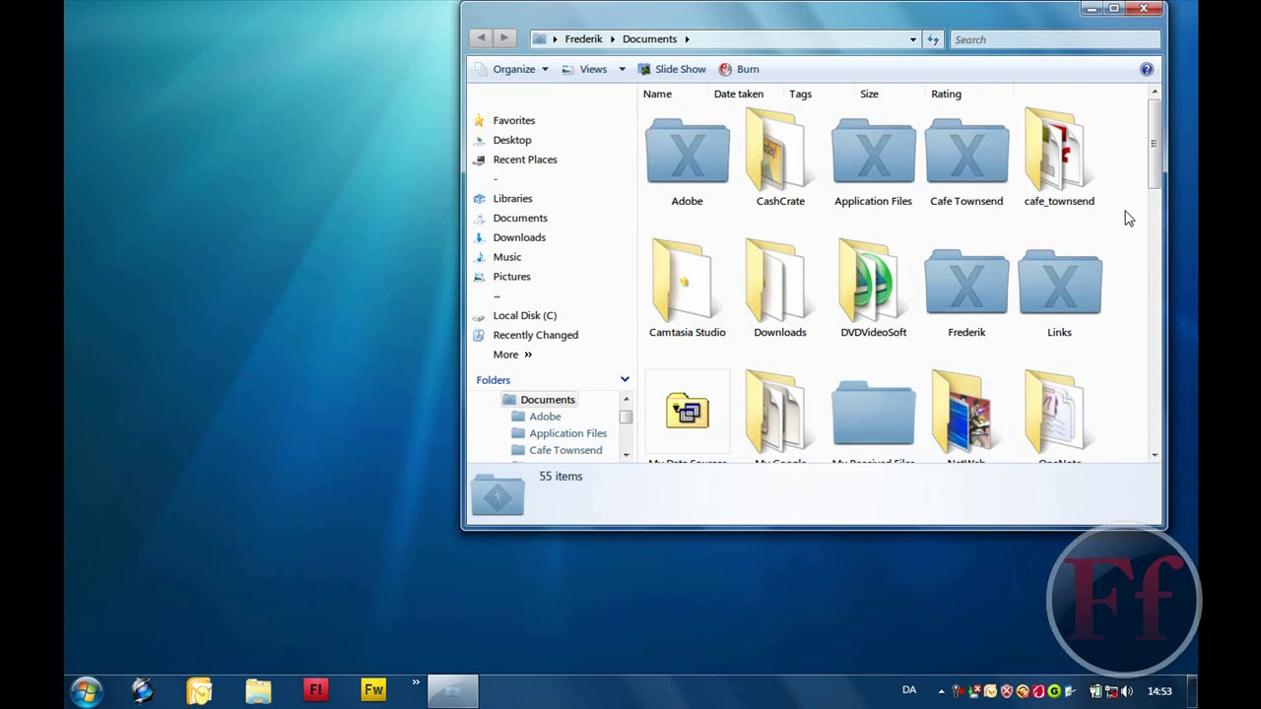
drag(1160, 153, 1192, 152)
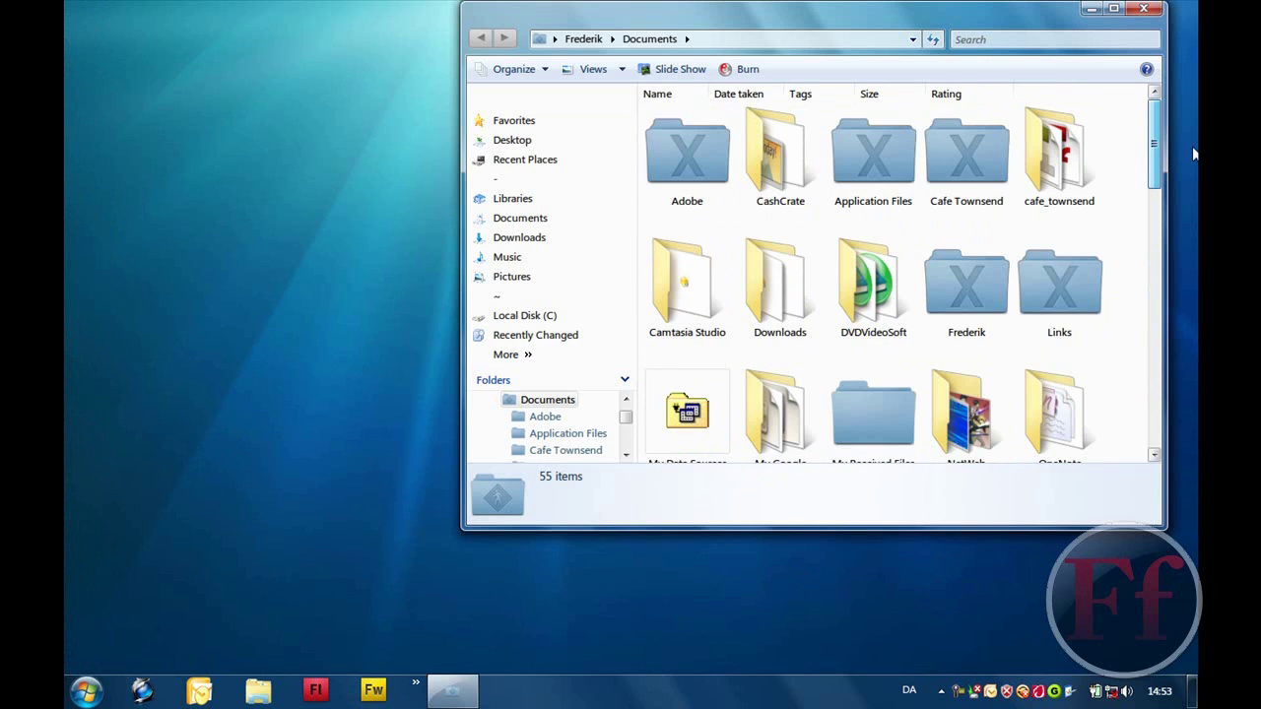
Create a new folder named 'WinRAR' in Documents
right_click(1142, 194)
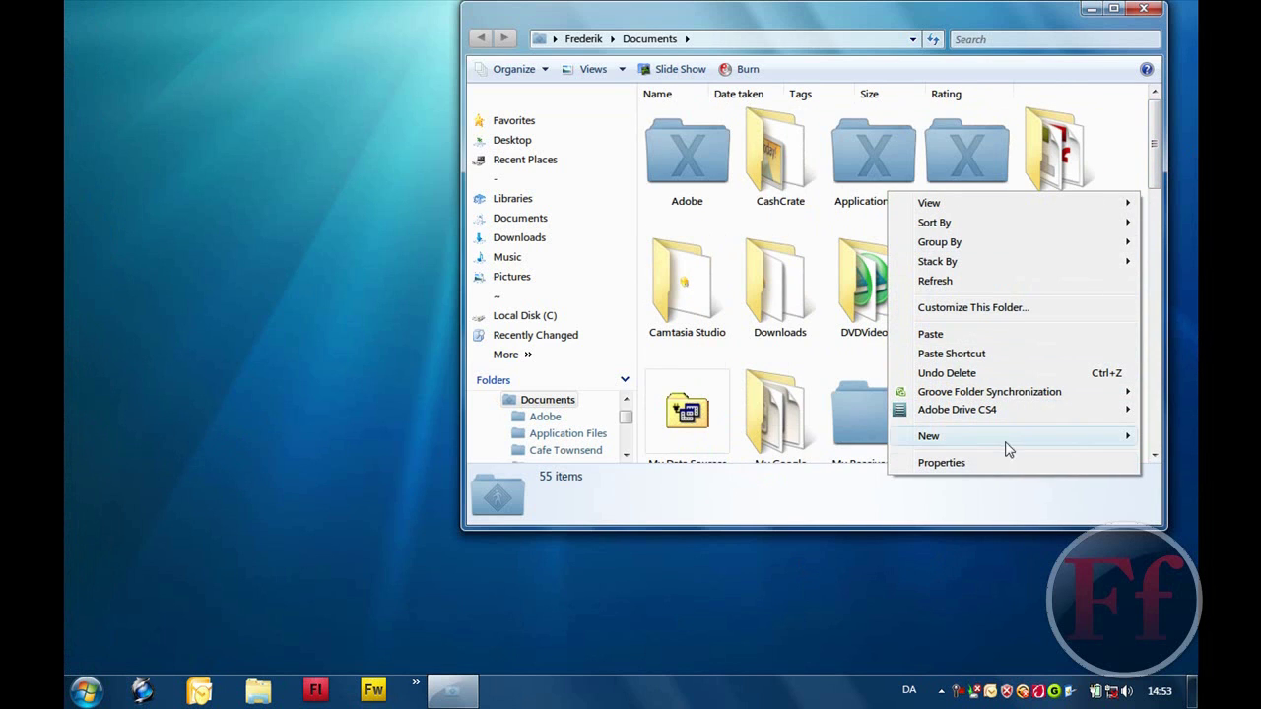
mouse_move(993, 440)
click(751, 97)
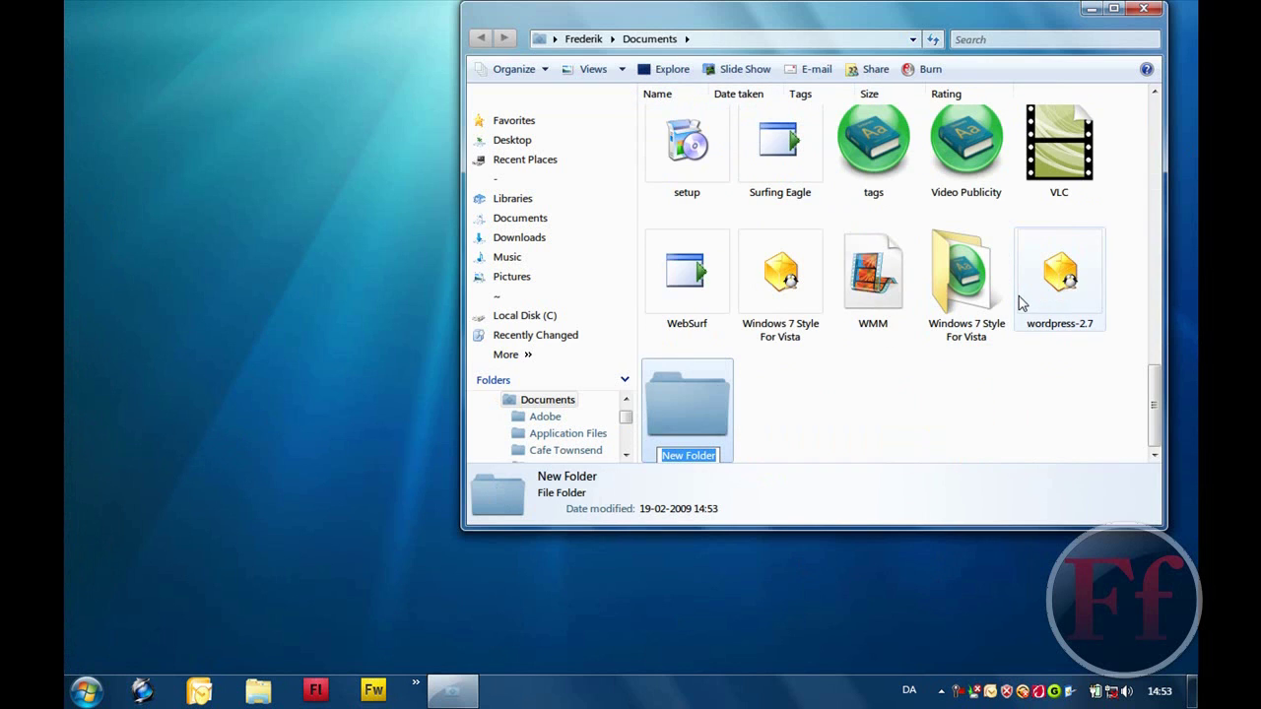
text(WinR)
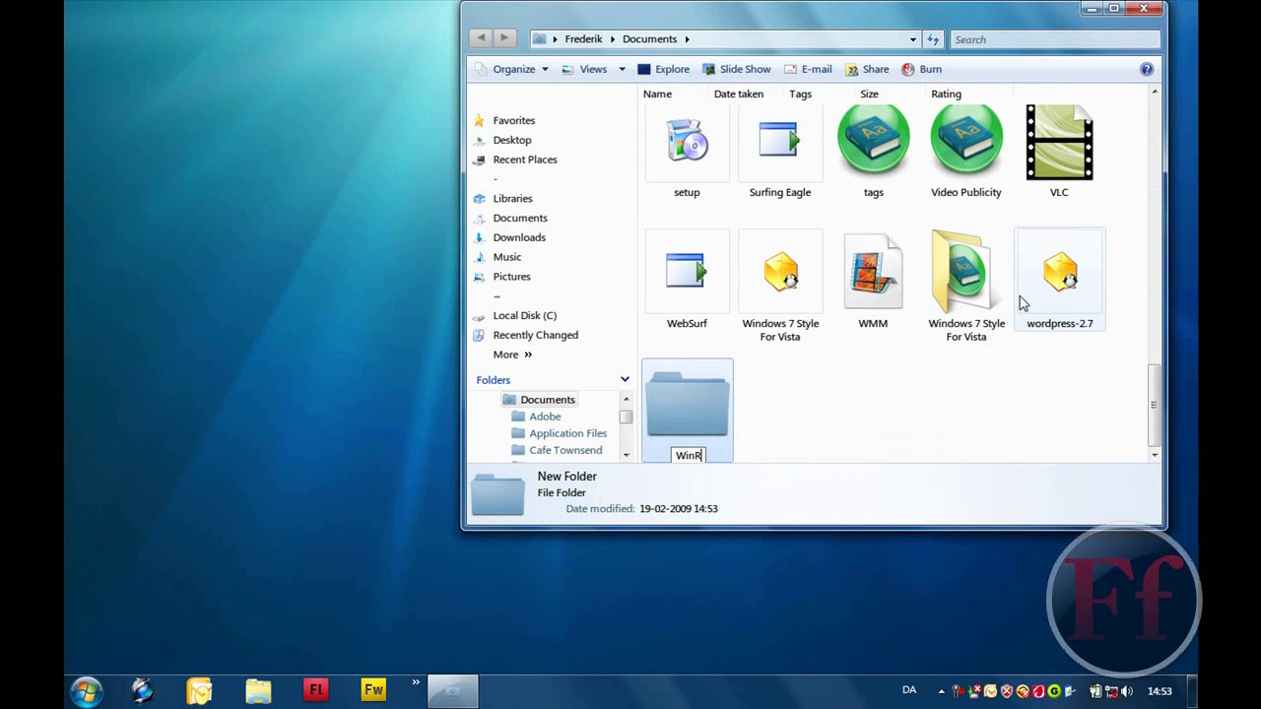
text(AR)
key(Return)
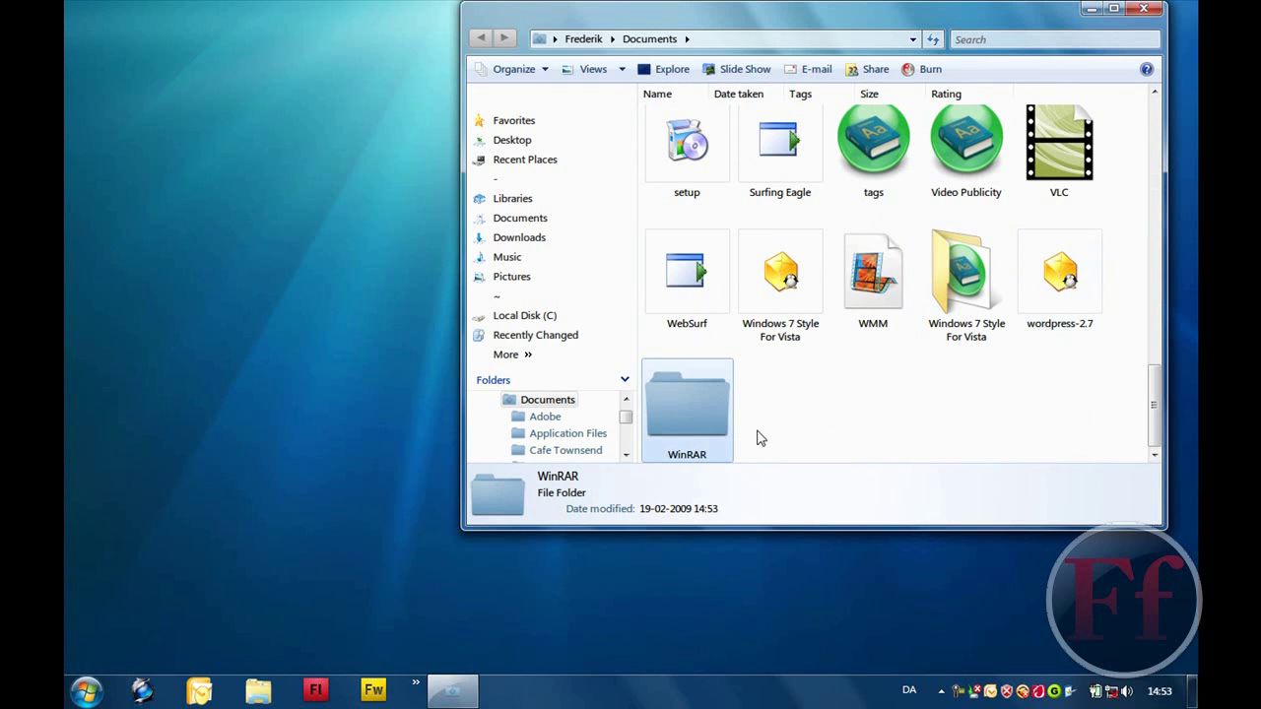
Open the WinRAR folder, drag the Mac OS X Cursor Pack archive into it, and select it
double_click(669, 390)
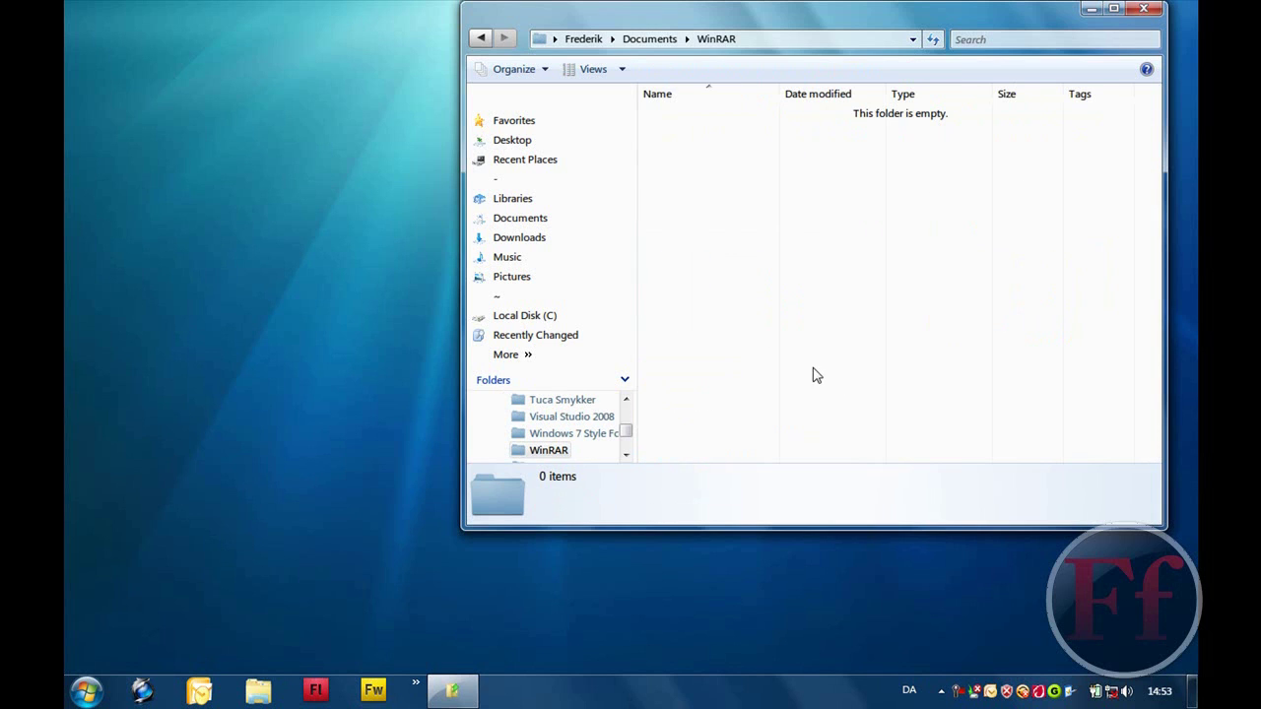
drag(1007, 17, 832, 280)
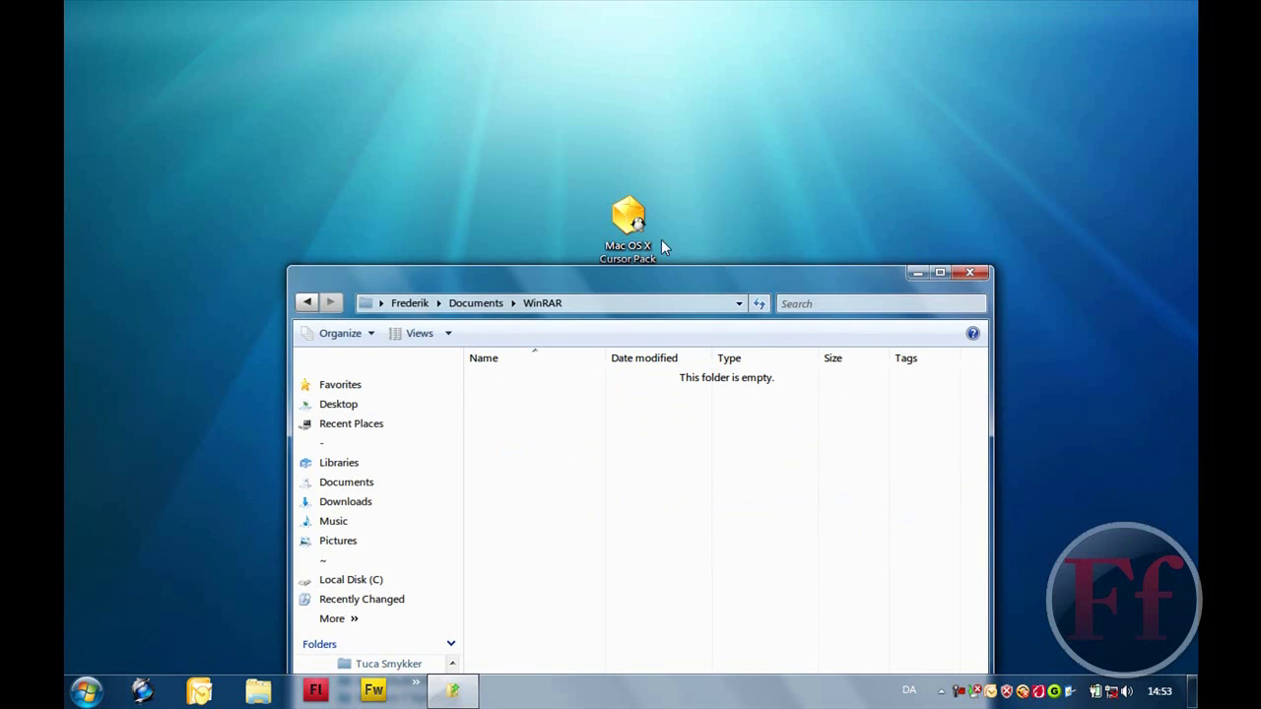
drag(661, 240, 662, 455)
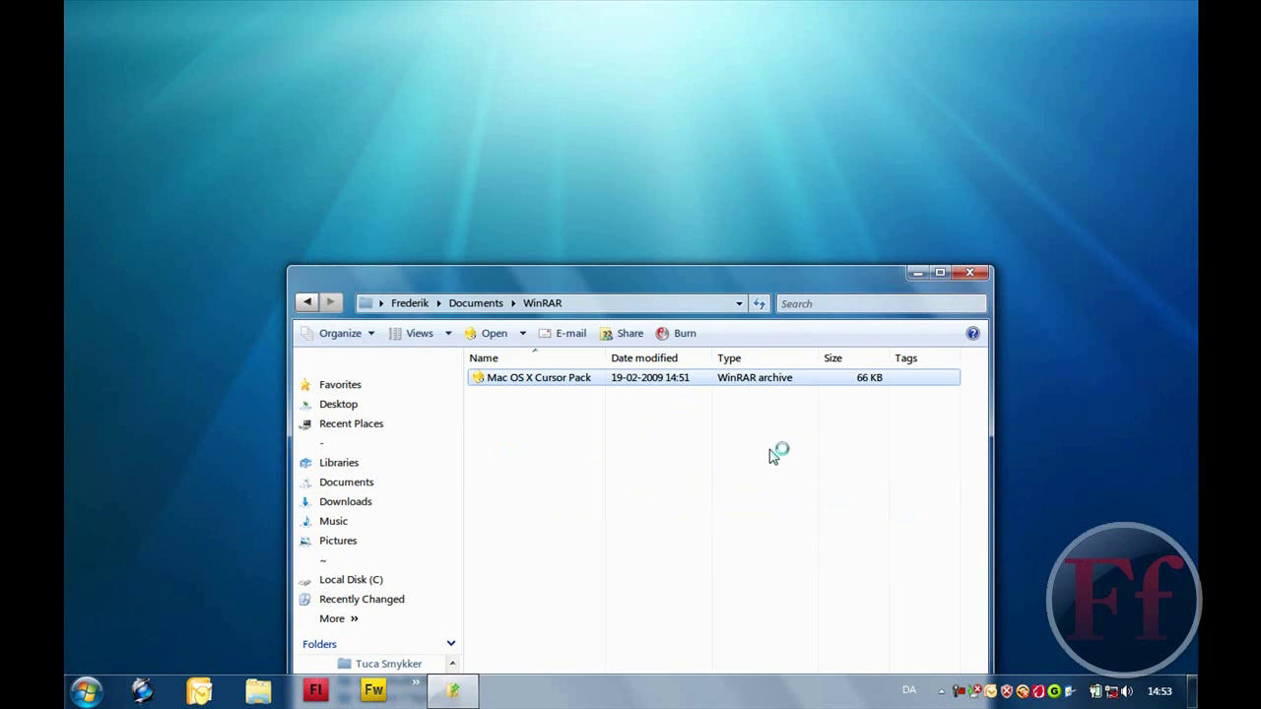
drag(808, 287, 738, 29)
click(633, 265)
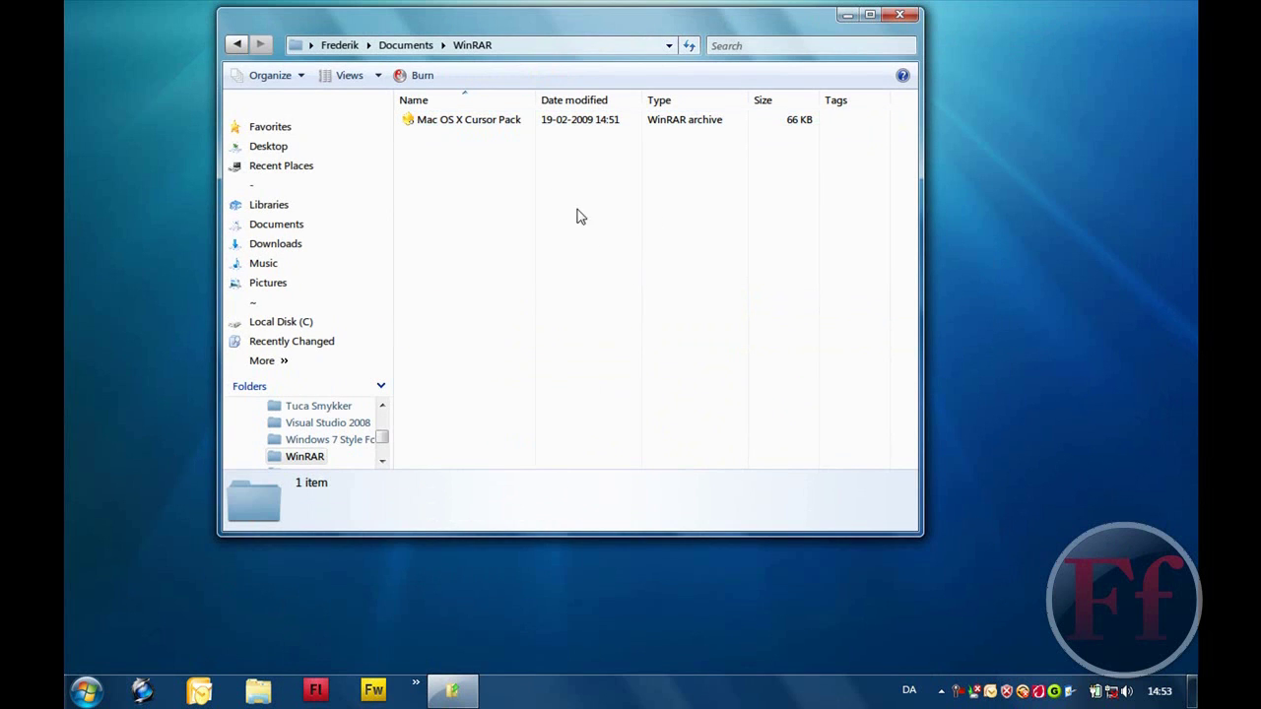
click(651, 124)
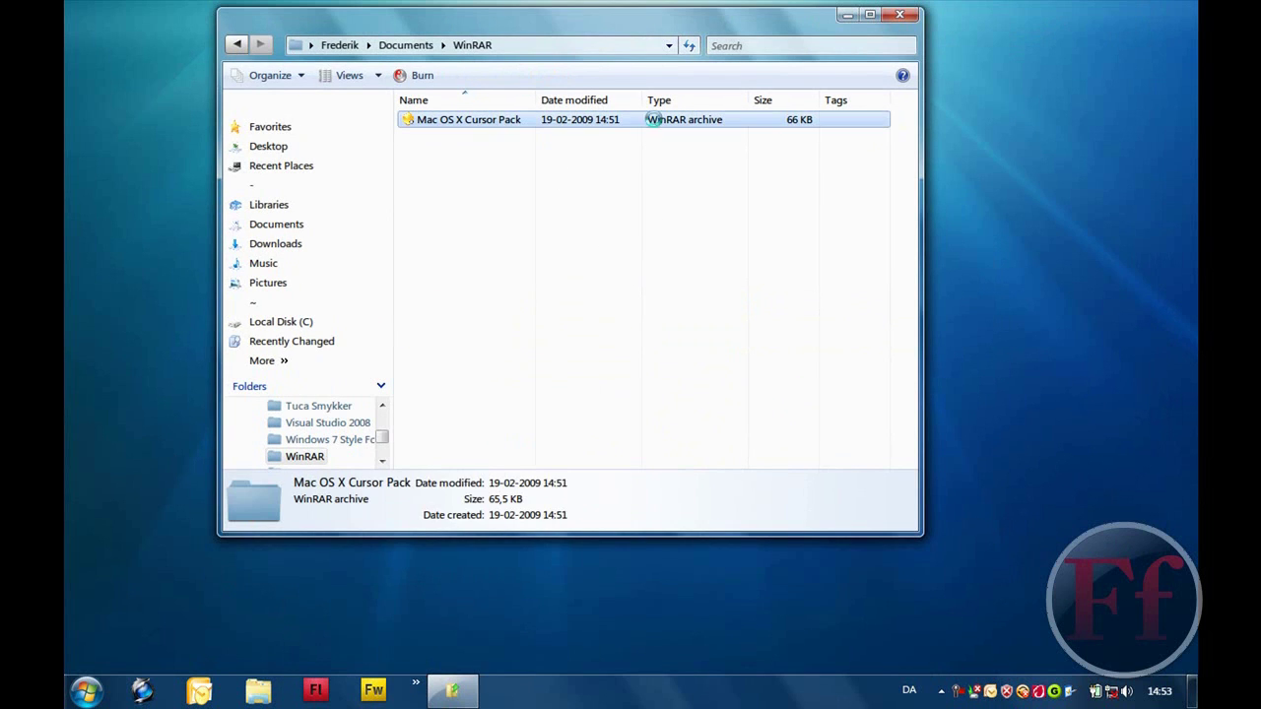
click(788, 219)
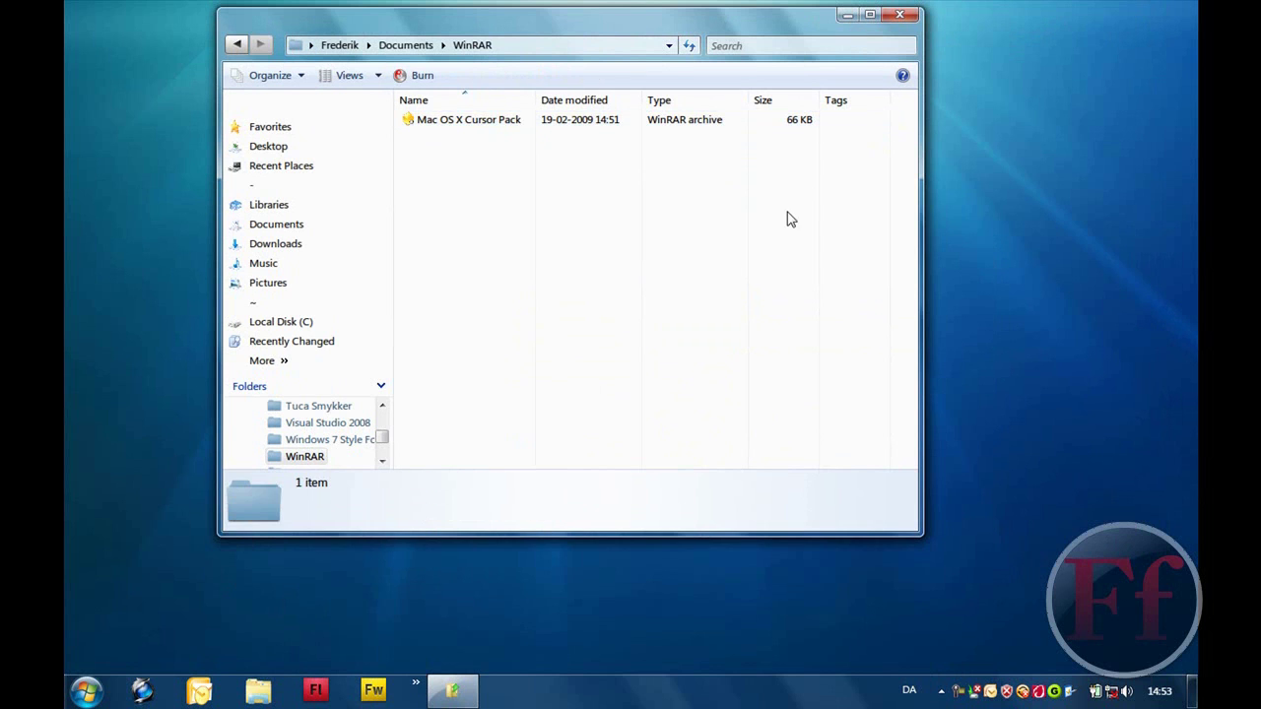
Extract the cursor pack here into Mac_OS_X_Cursors, check the folder, then open the archive in WinRAR
right_click(543, 125)
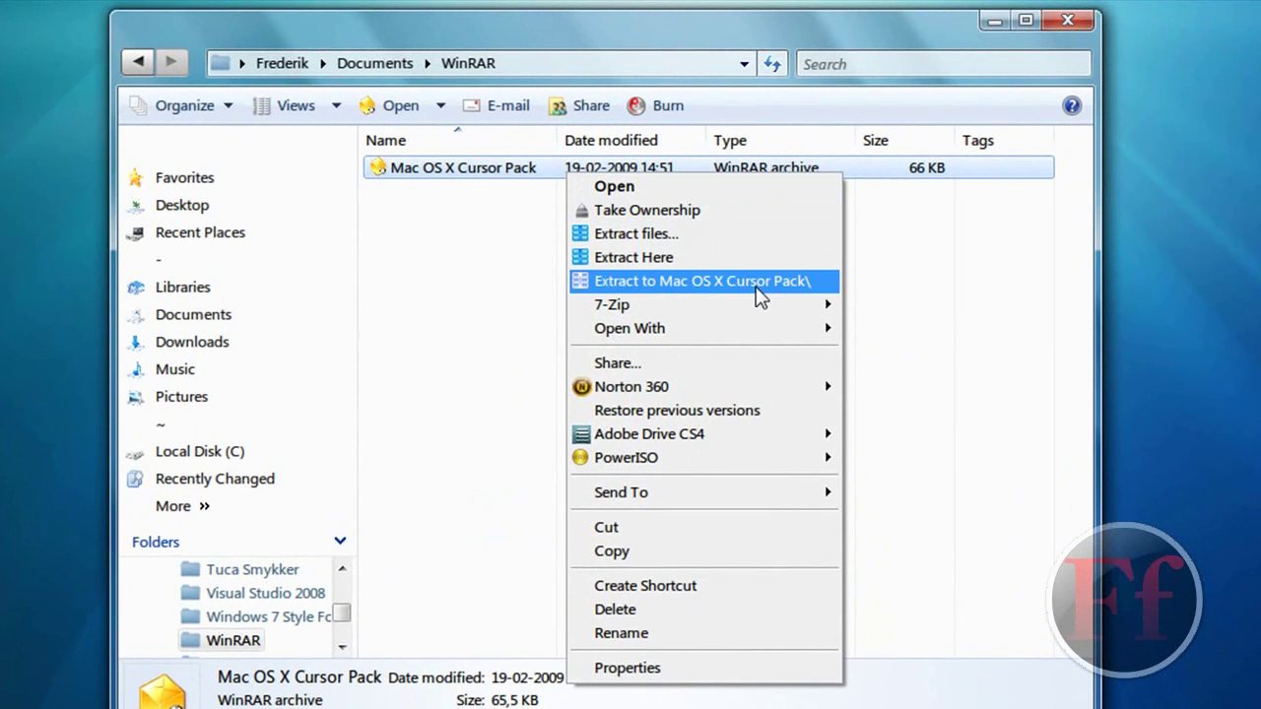
click(759, 259)
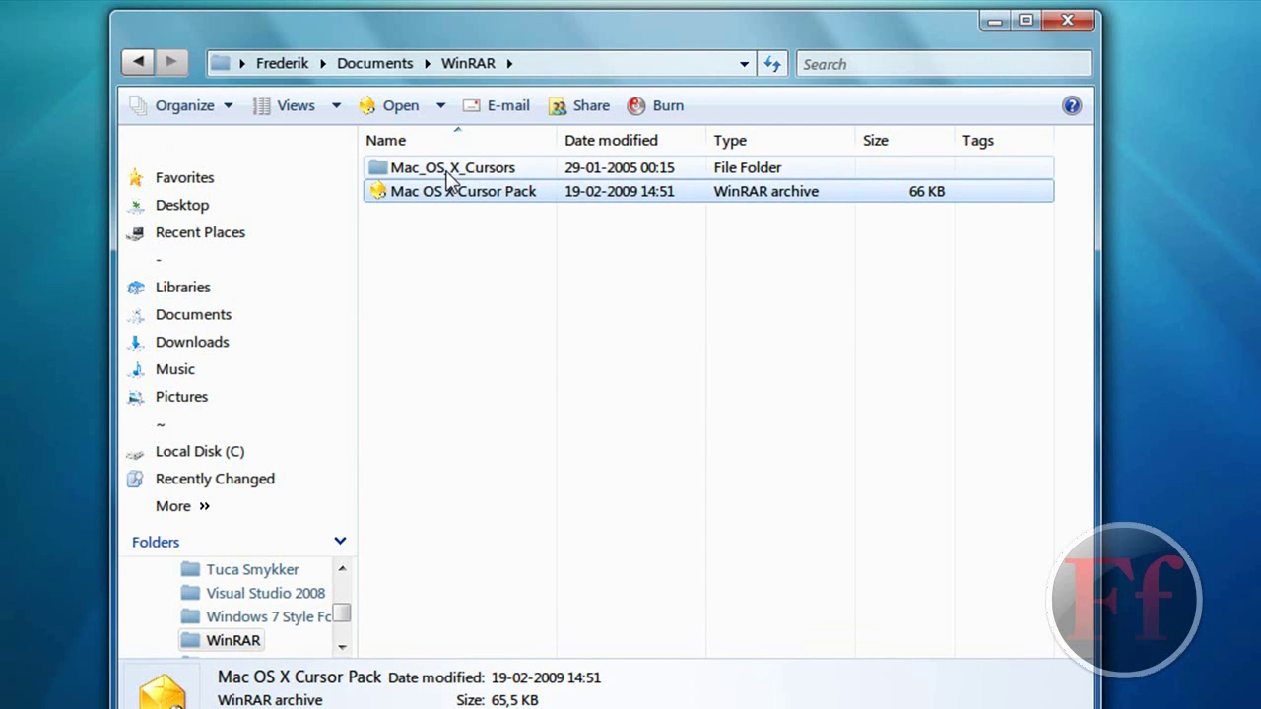
double_click(449, 170)
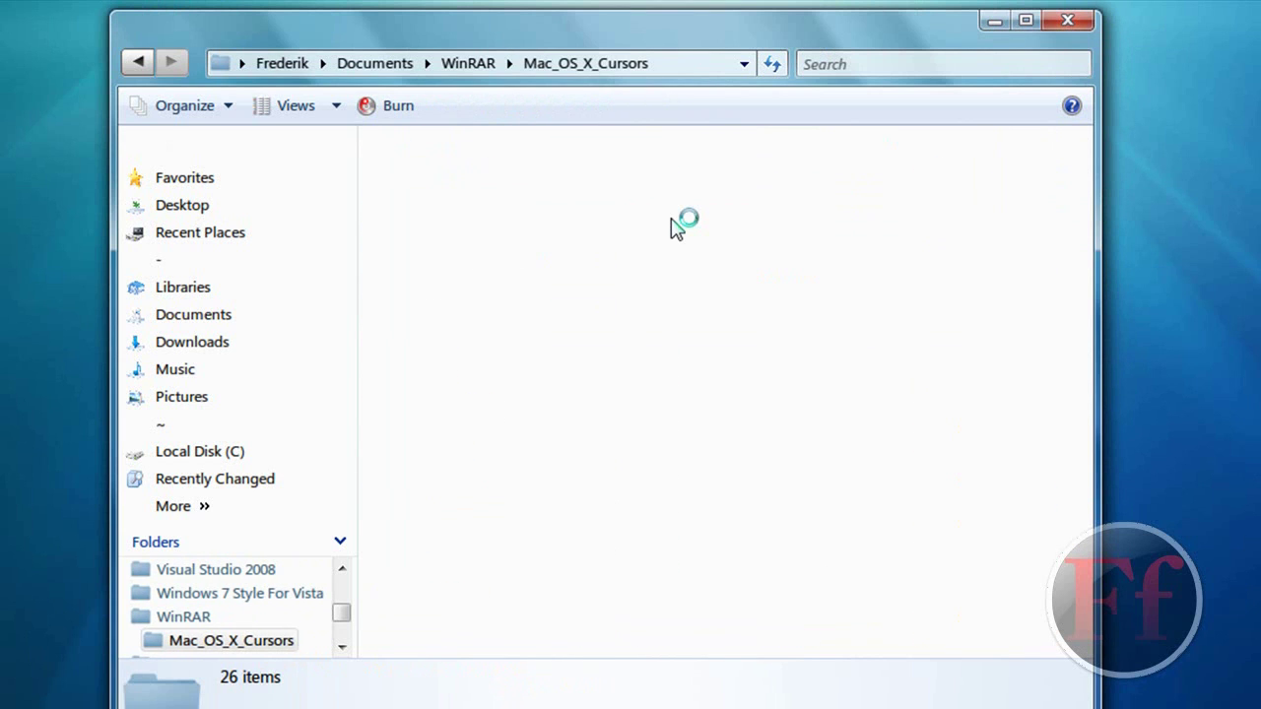
key(BackSpace)
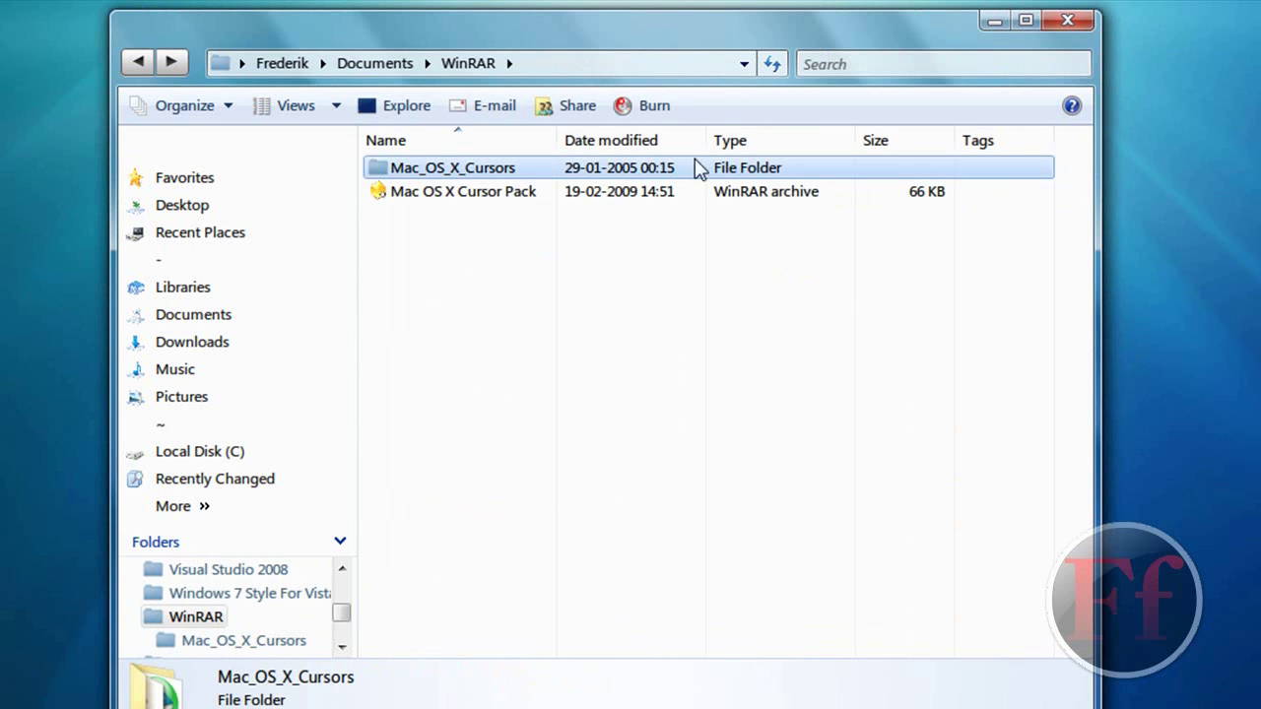
double_click(647, 196)
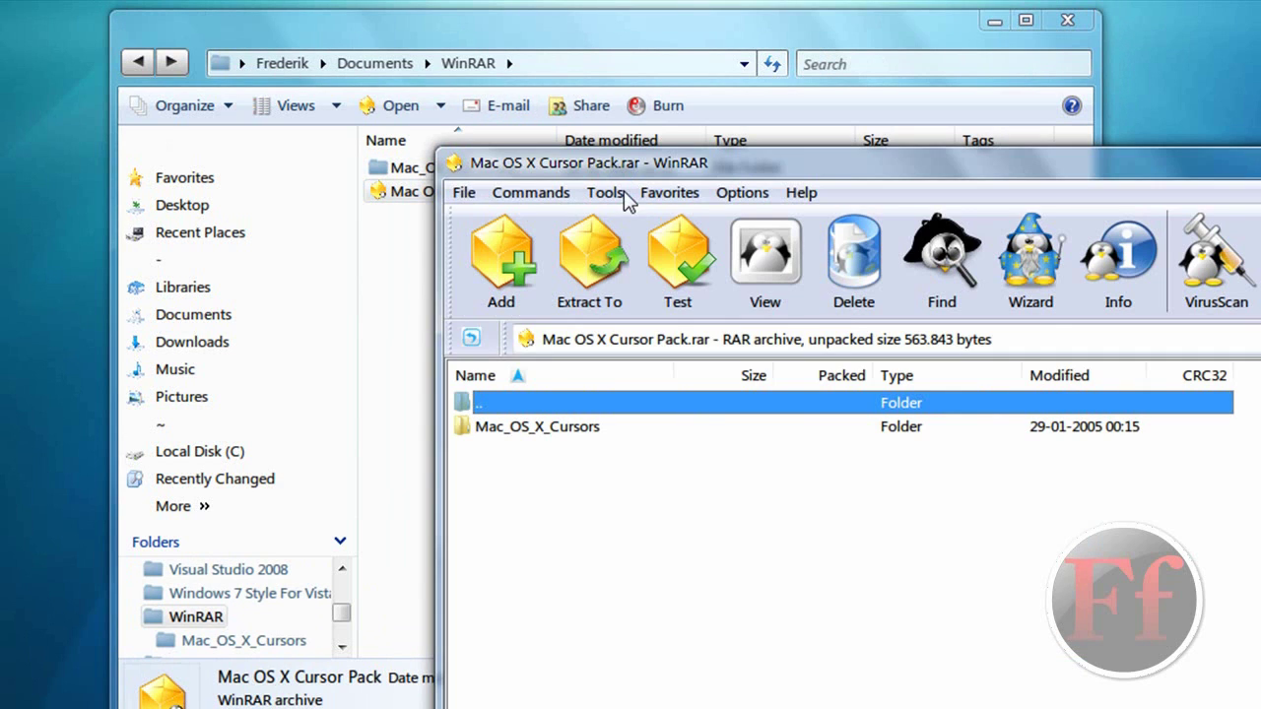
Browse into the archive's Mac_OS_X_Cursors folder, return to the top level, and close WinRAR
click(644, 428)
click(647, 430)
key(Escape)
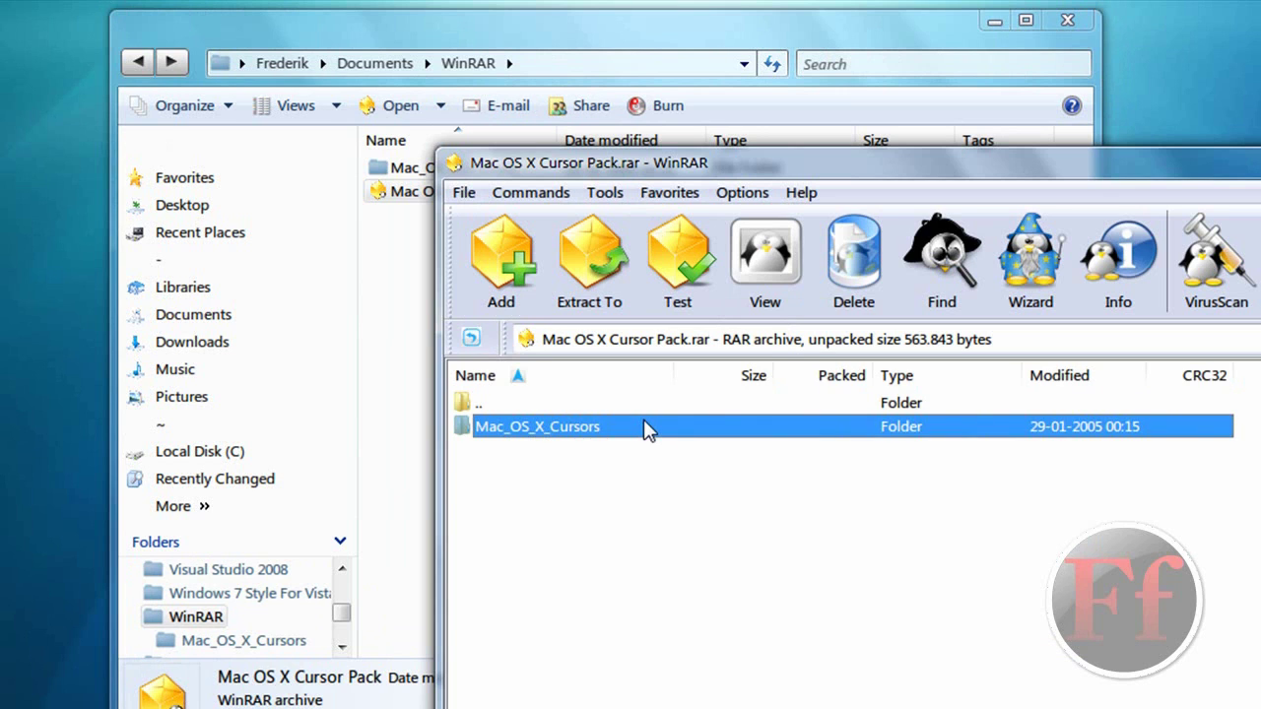
double_click(645, 430)
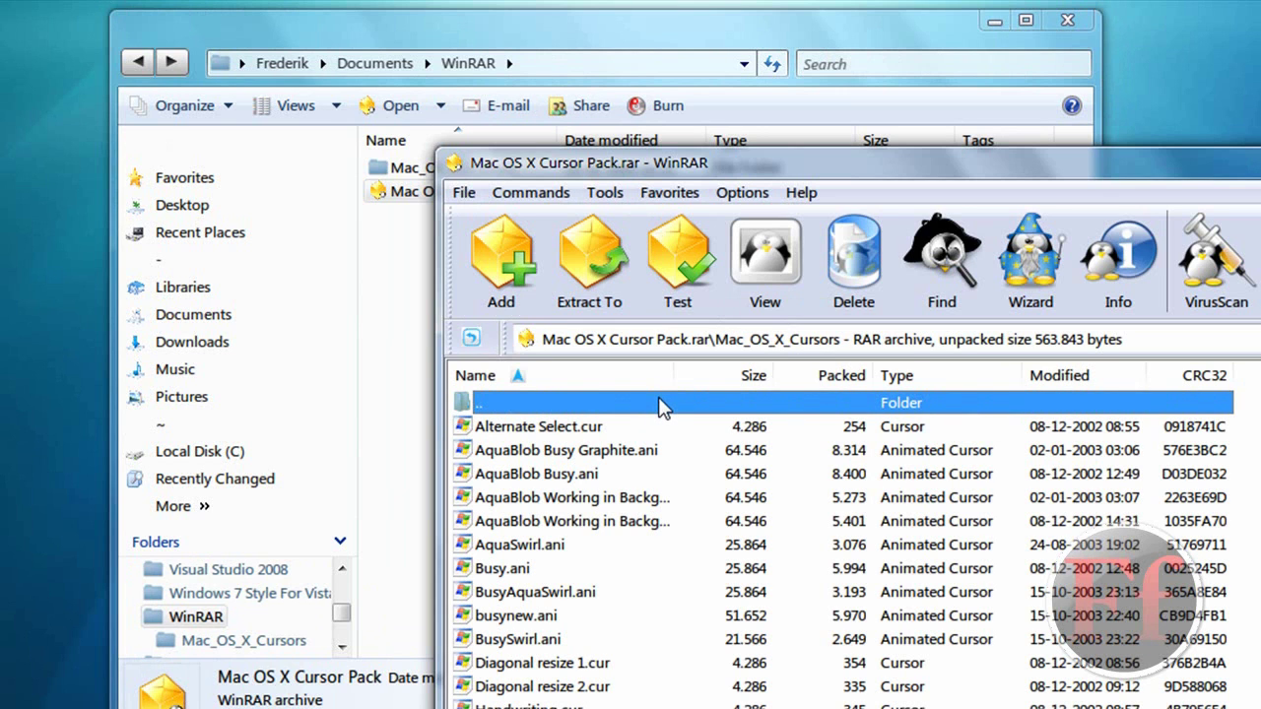
double_click(662, 403)
click(700, 479)
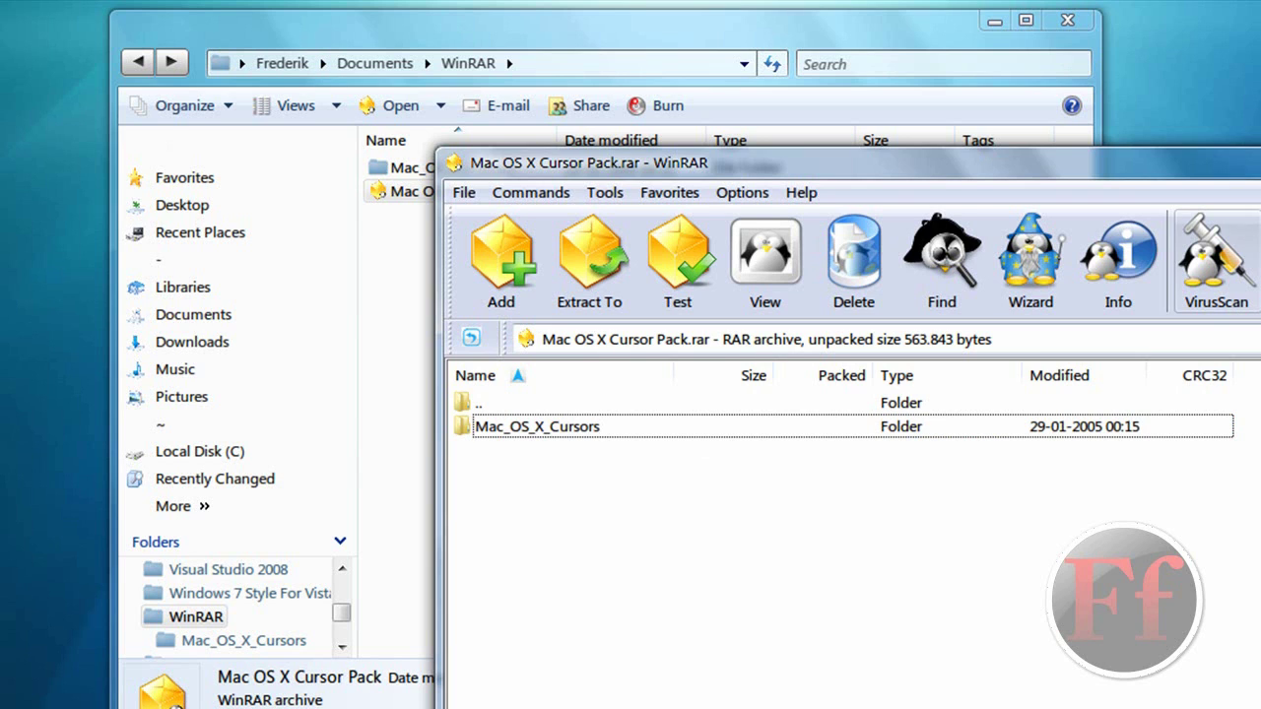
key(Escape)
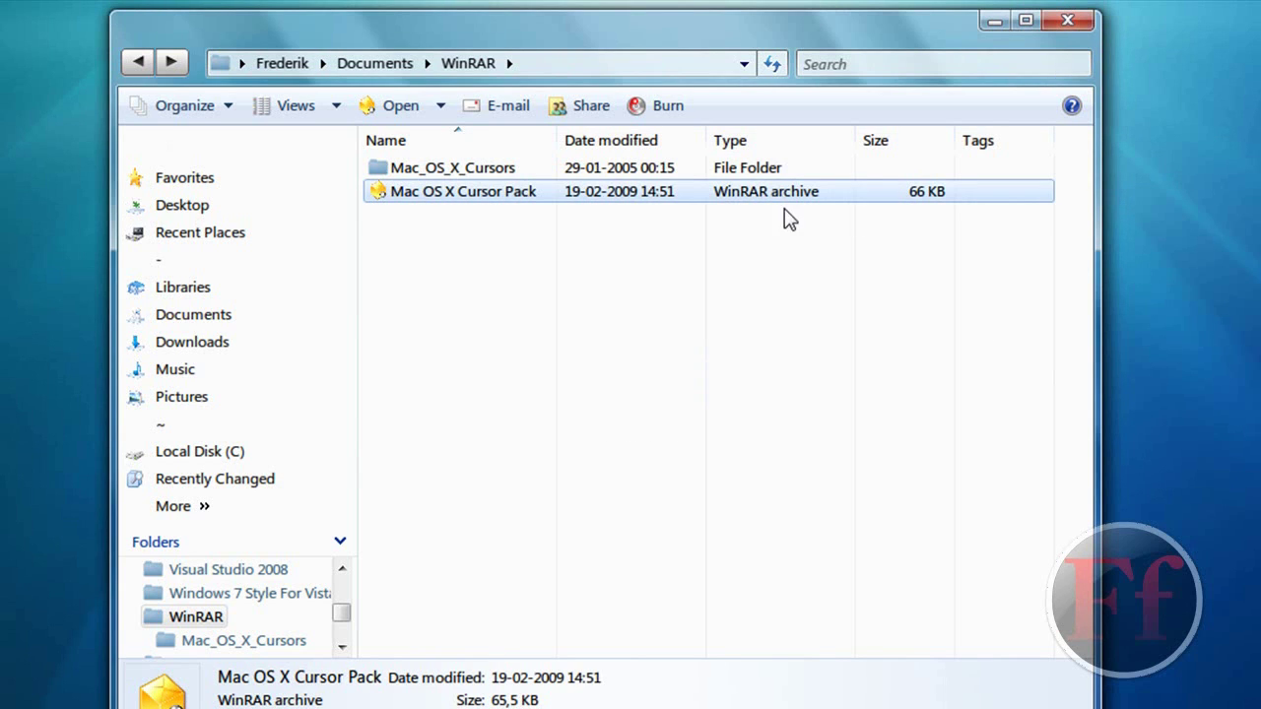
Shorten the WinRAR folder window from the top and deselect the cursor pack archive
drag(774, 12, 845, 274)
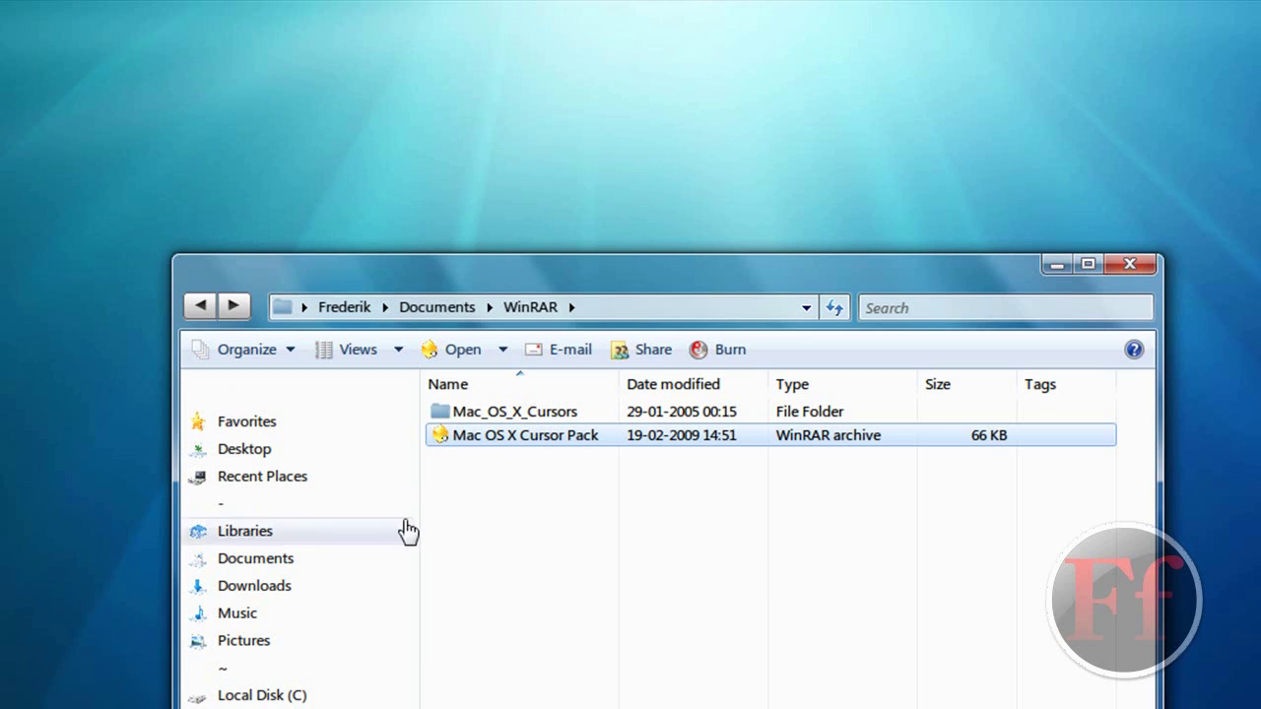
click(532, 469)
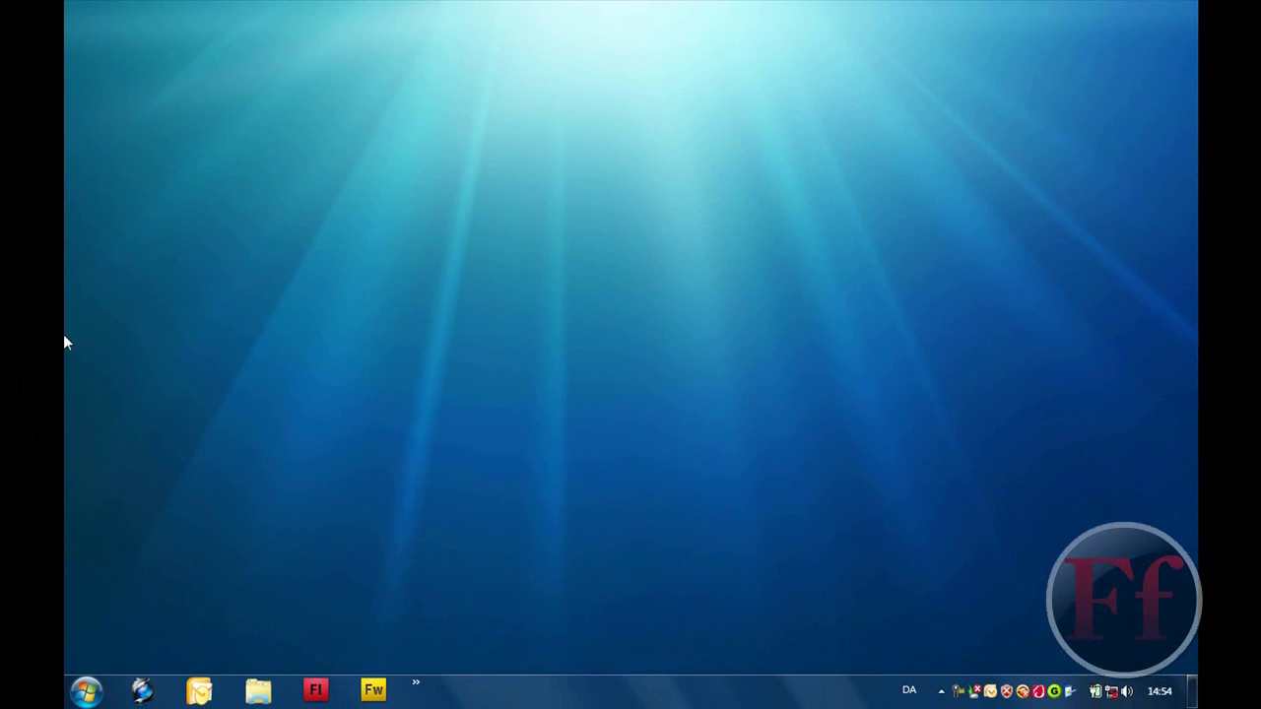
Open the Documents folder from the personal-folder shortcuts
mouse_move(63, 333)
click(86, 91)
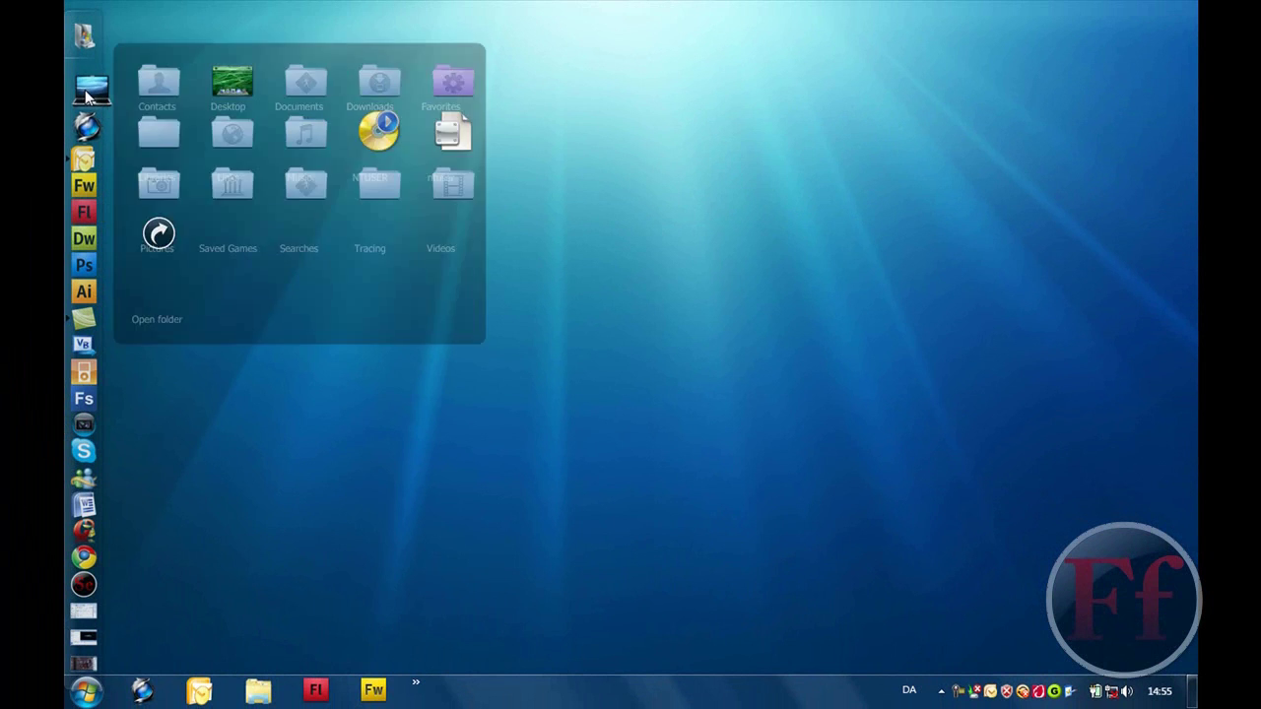
click(296, 84)
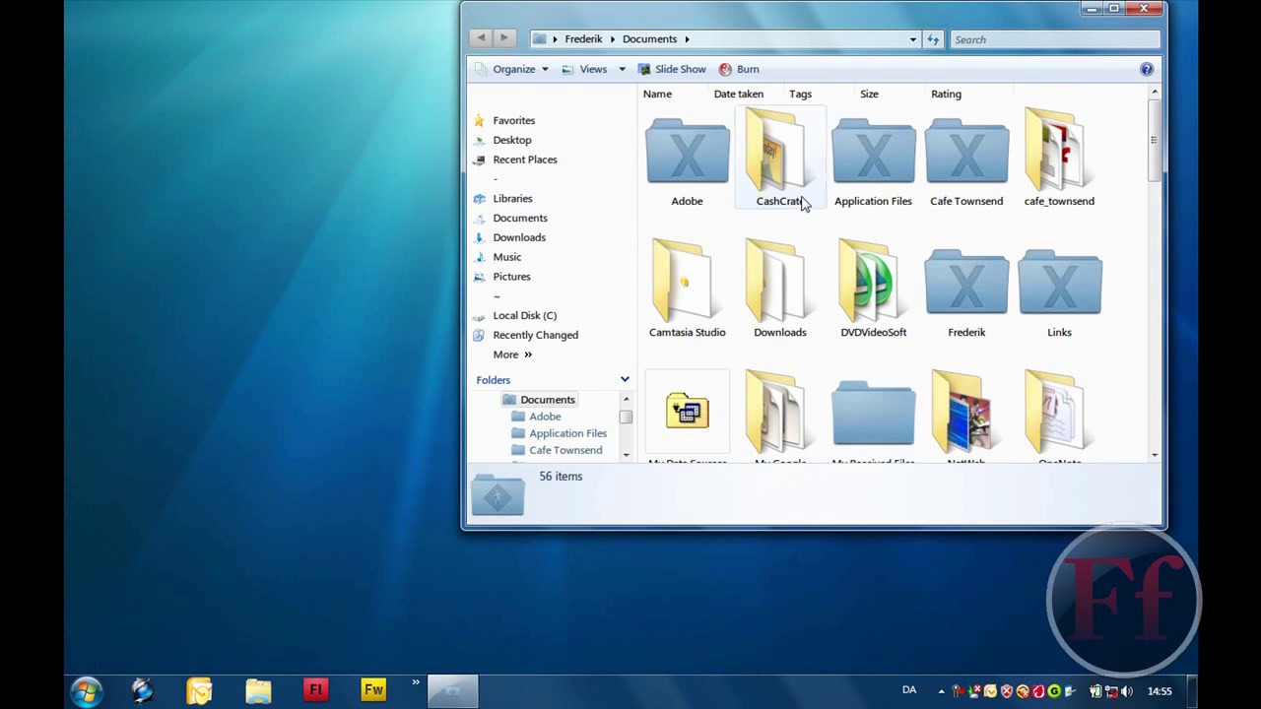
Delete the WinRAR folder from Documents, leaving 55 items, and close the window
drag(1163, 147, 1060, 463)
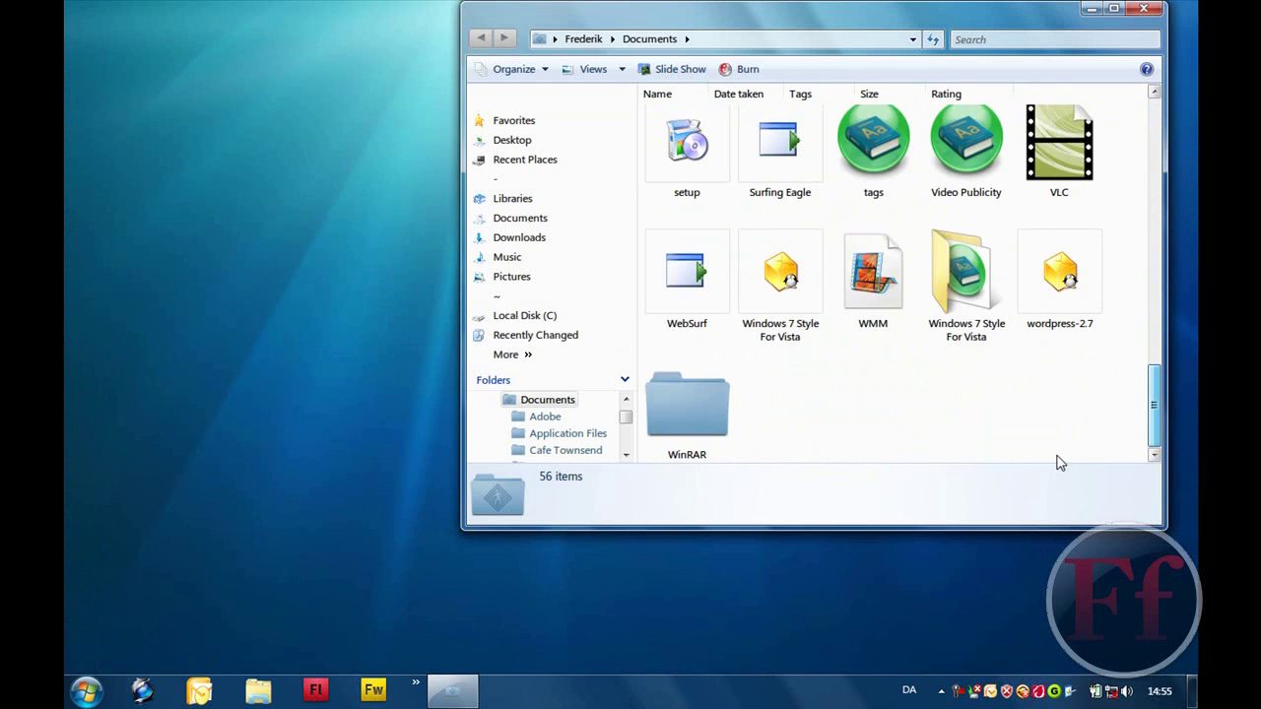
click(685, 448)
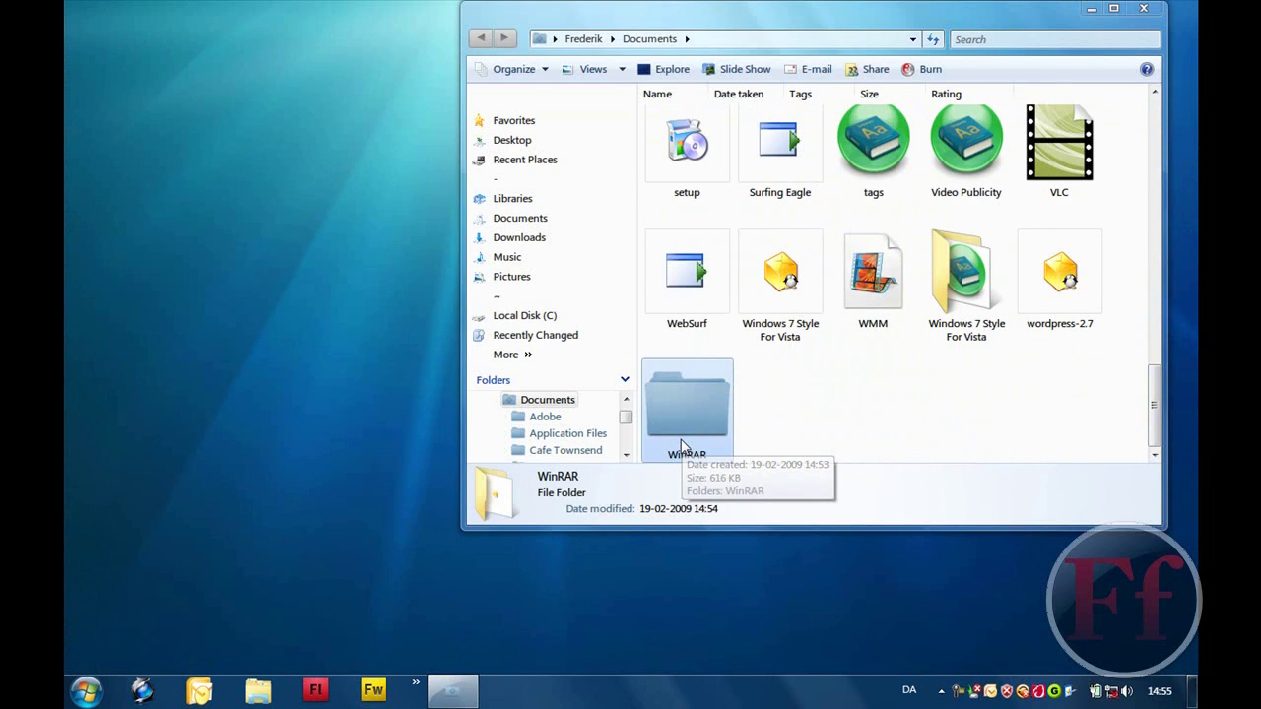
key(Delete)
key(Return)
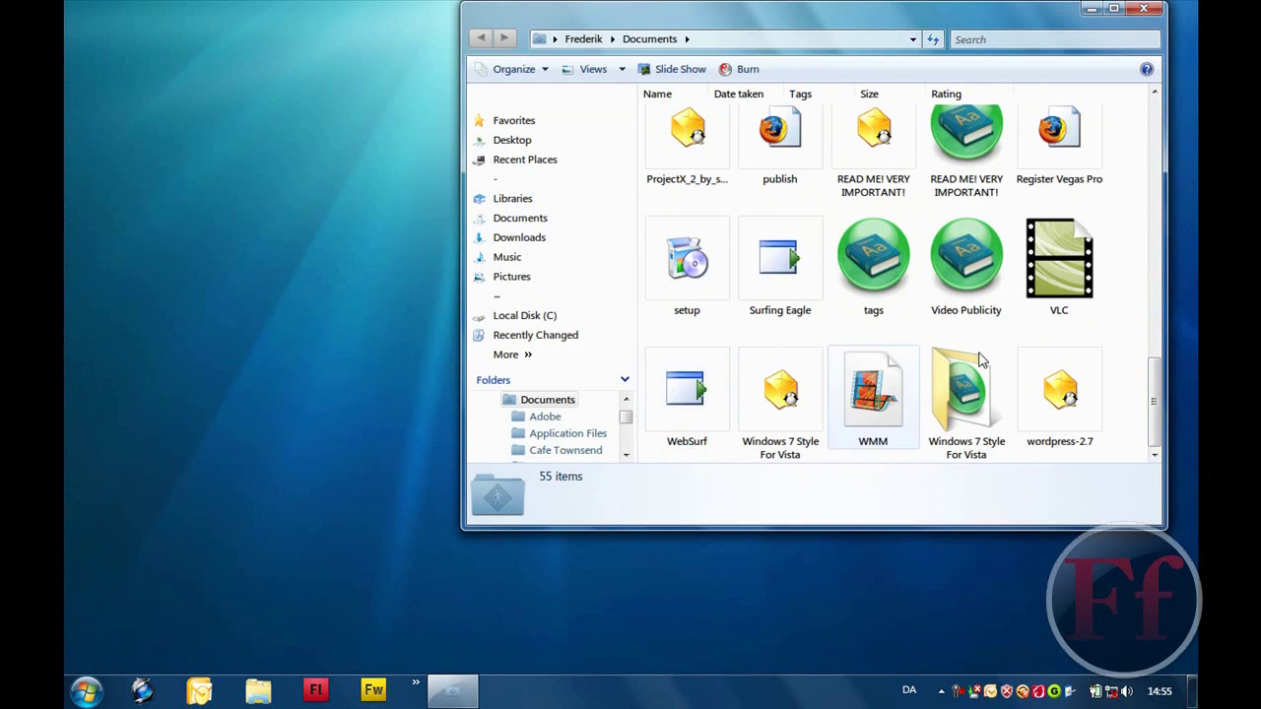
drag(1154, 392, 1157, 85)
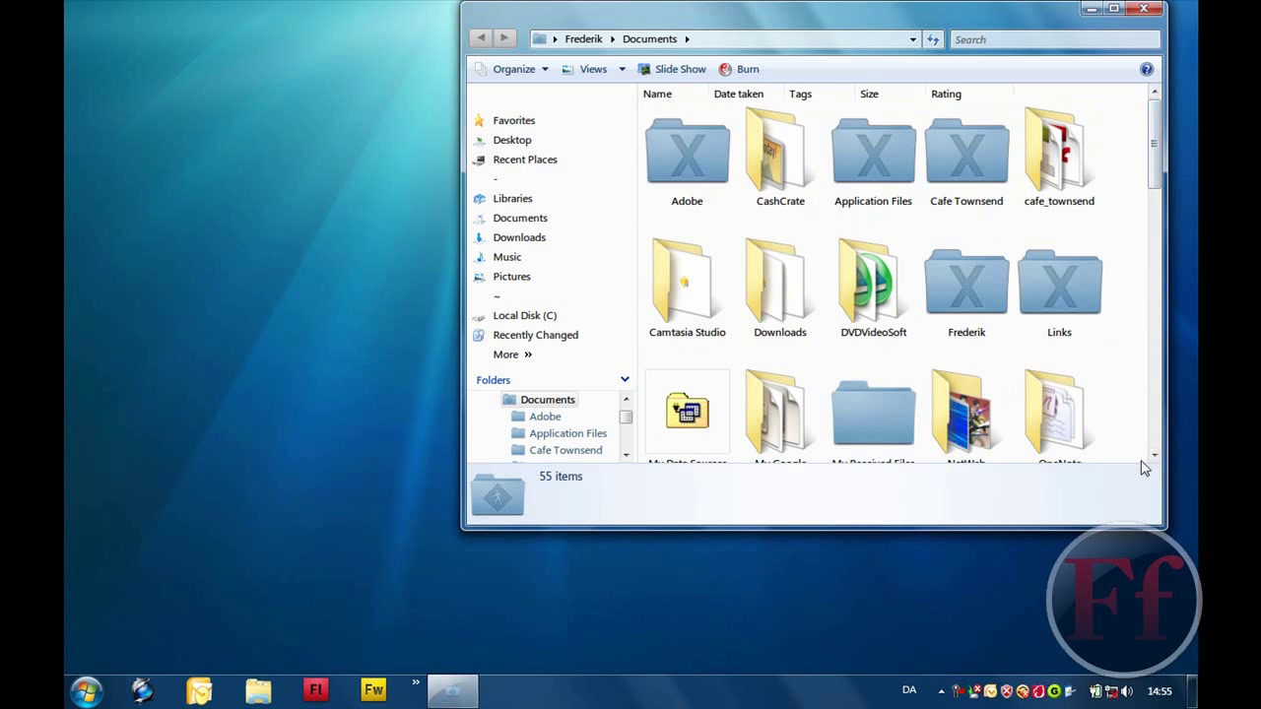
click(1153, 457)
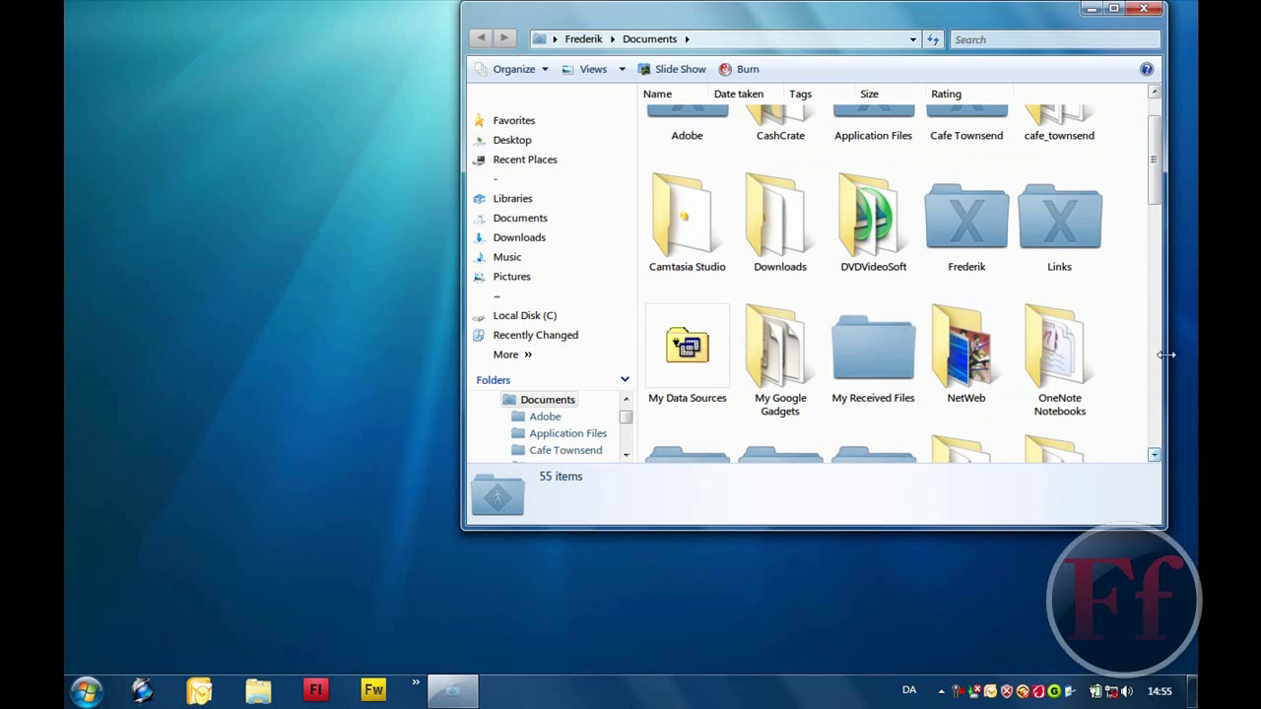
click(1143, 9)
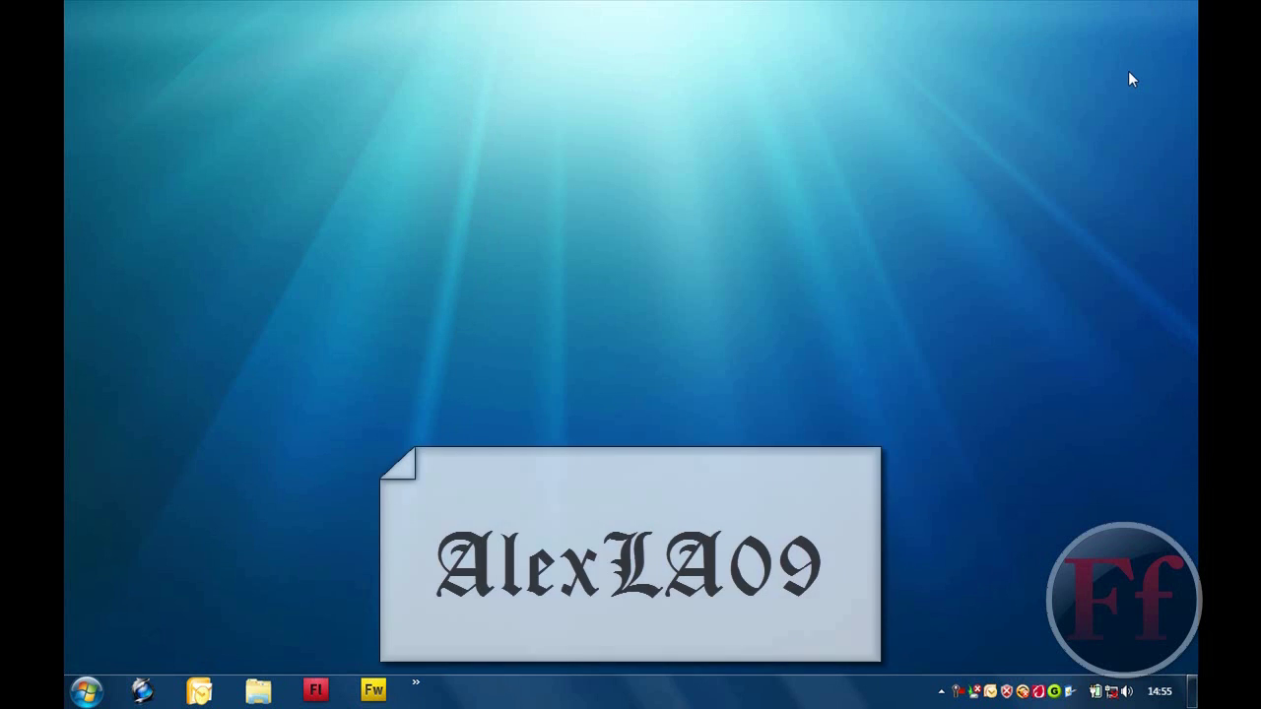